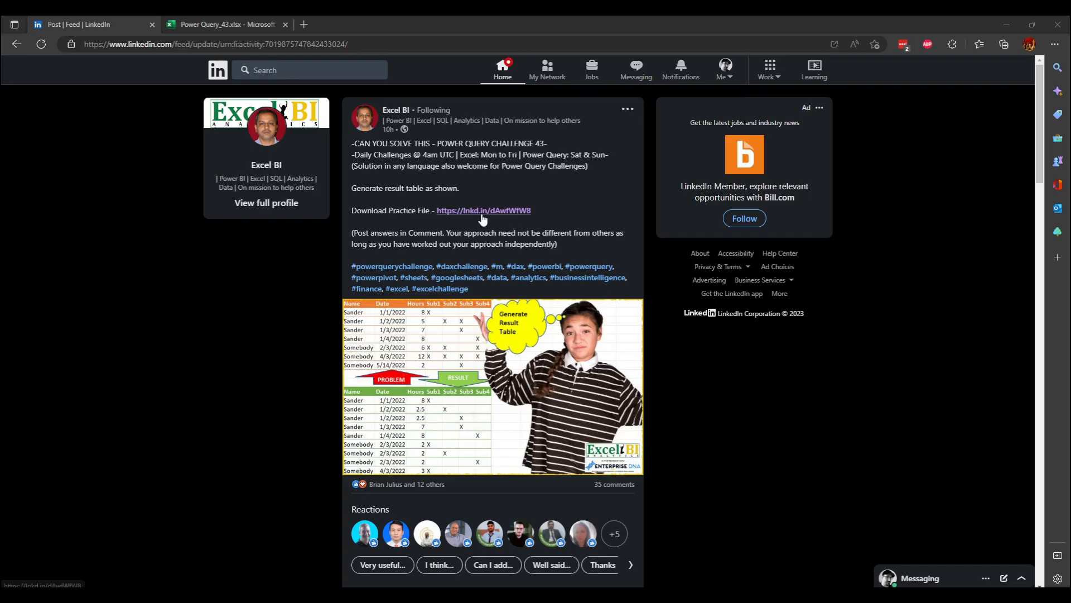
Step: Copy the problem and expected-result tables (A1:G24) from Excel for the web to a blank desktop workbook
click(223, 21)
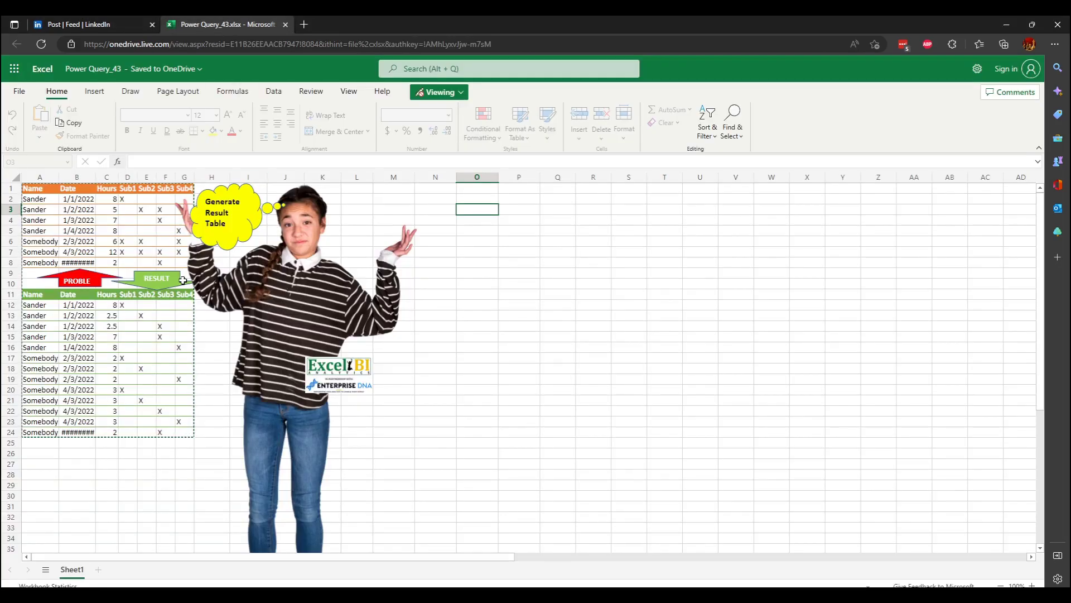
drag(26, 432, 184, 190)
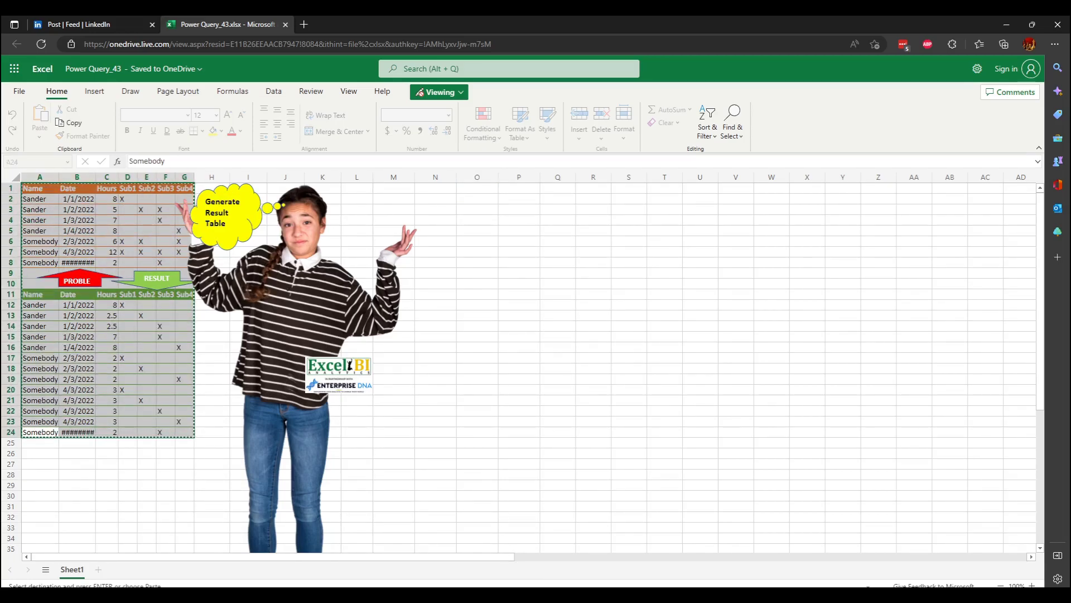
key(alt+Tab)
Step: Paste the copied tables into Book1 at A1 as plain values
right_click(55, 137)
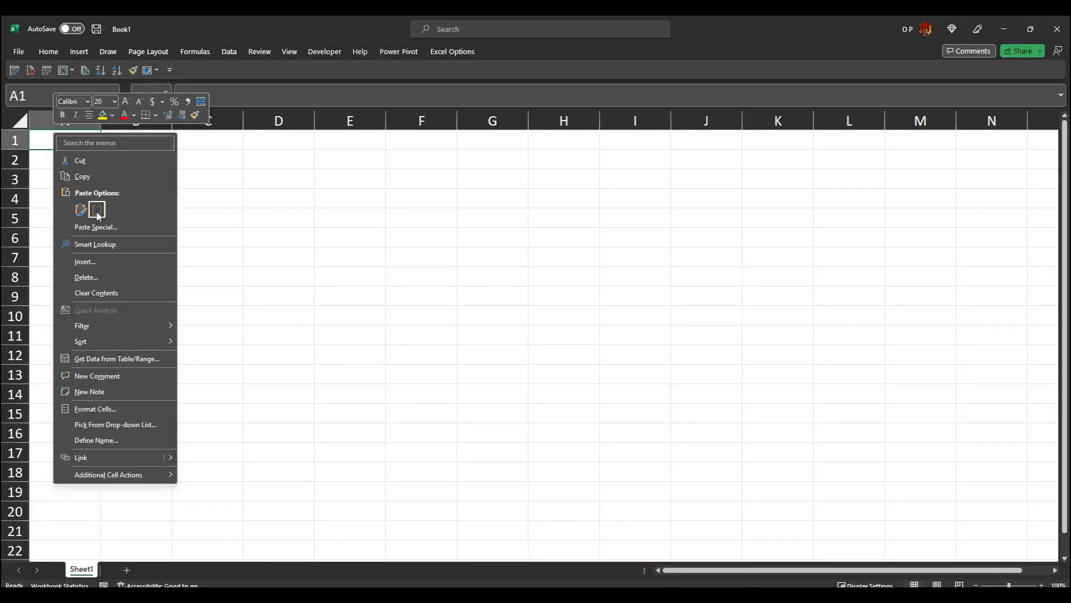
click(97, 210)
click(322, 260)
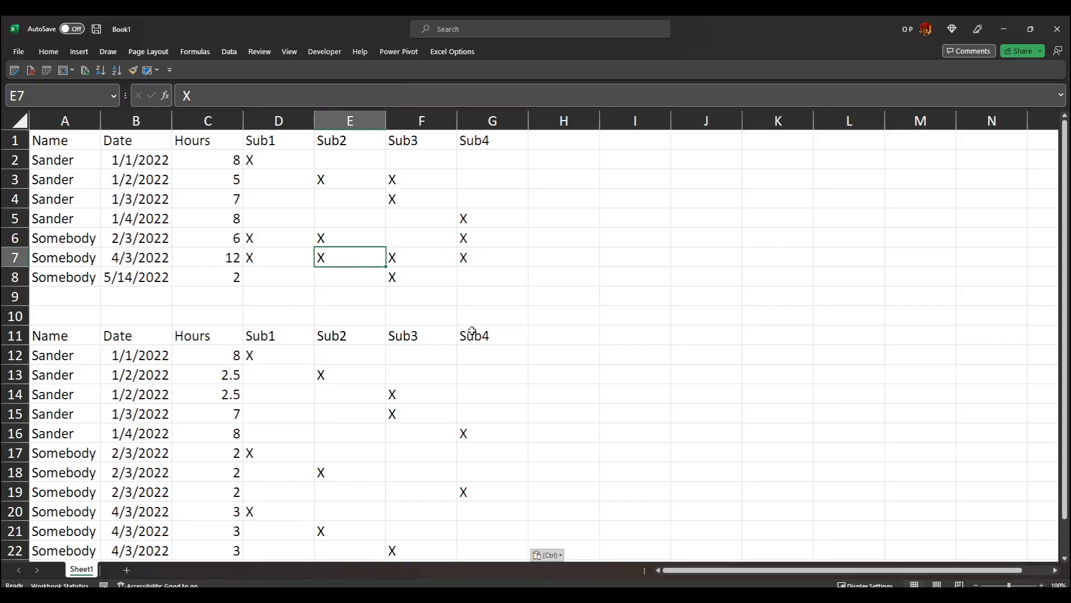
Step: Compare problem rows with their split result rows for the 5- and 6-hour entries, then select A1:G8
click(47, 159)
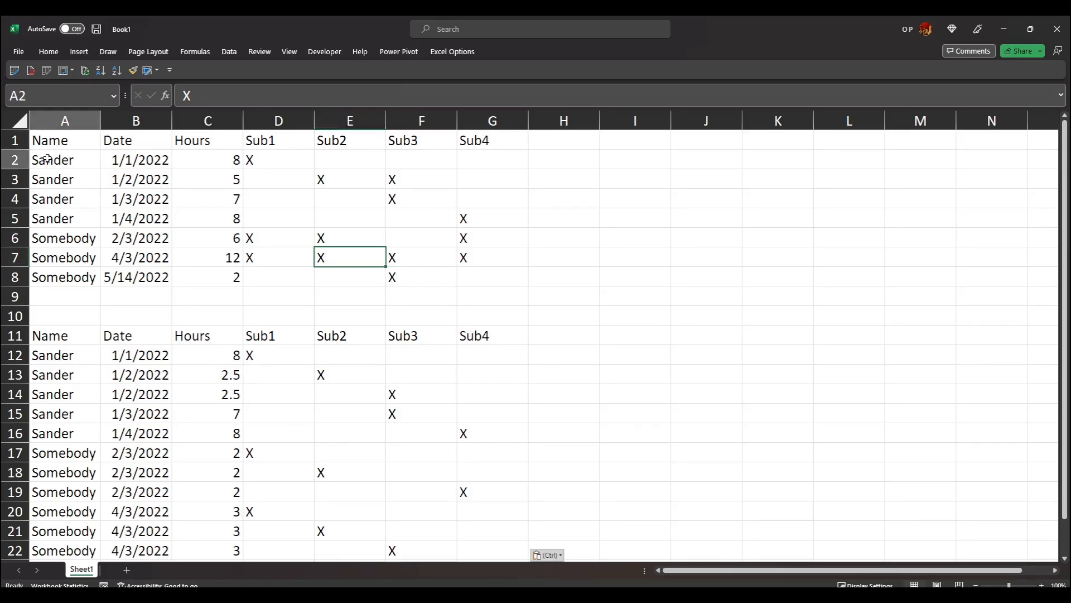
drag(47, 159, 489, 160)
drag(79, 354, 499, 354)
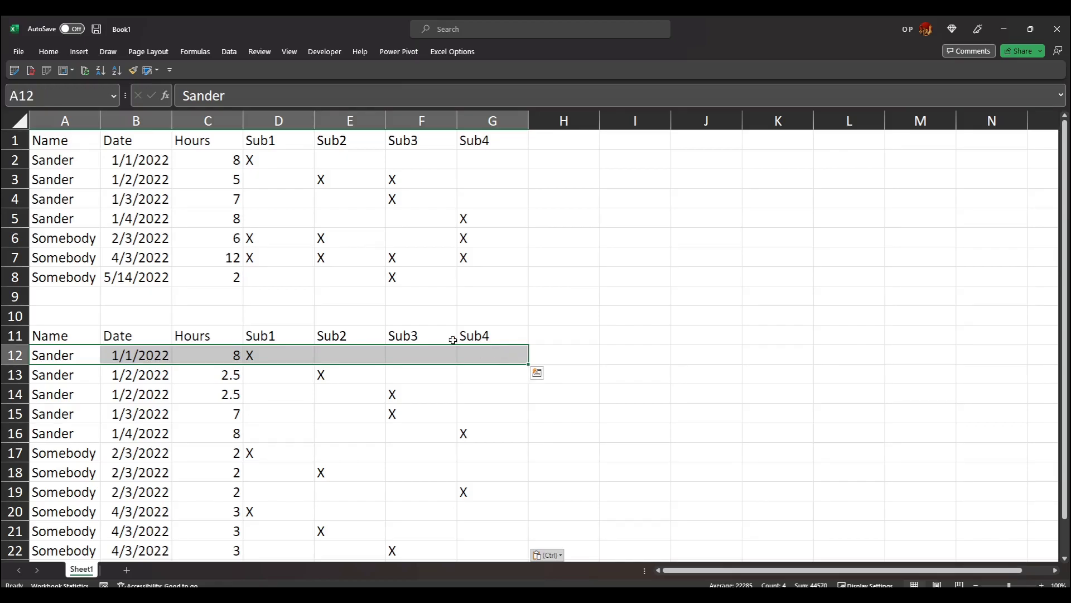
drag(47, 177, 514, 186)
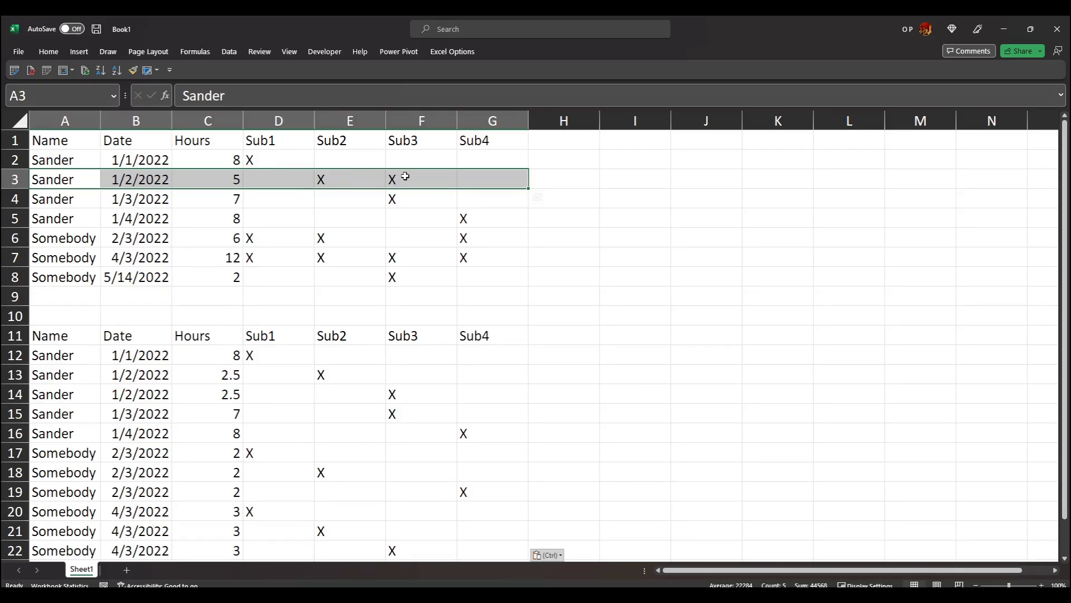
drag(44, 374, 495, 391)
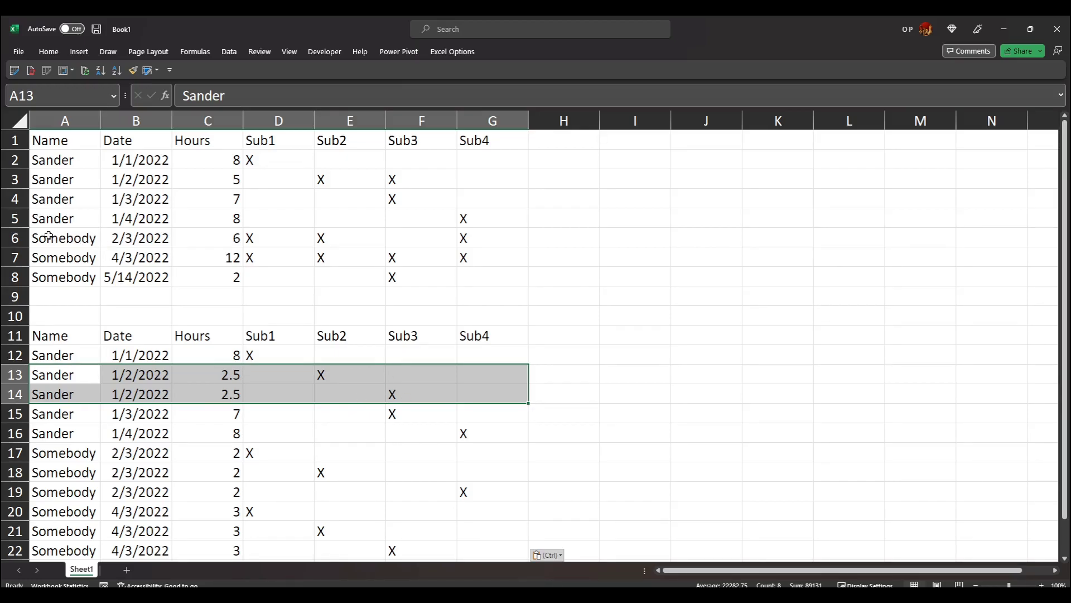
drag(48, 235, 477, 235)
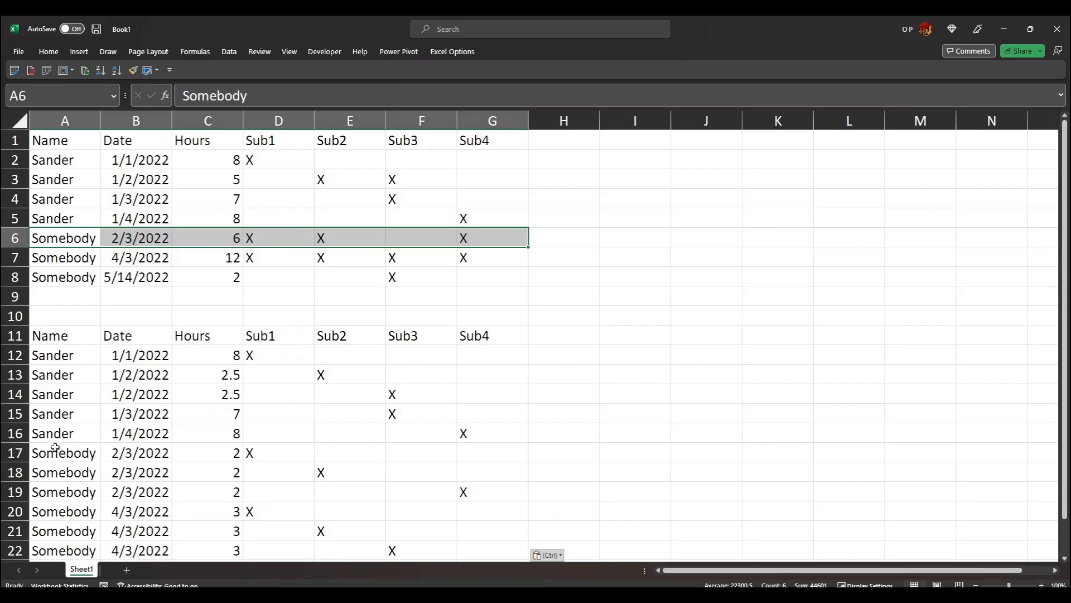
drag(54, 449, 514, 486)
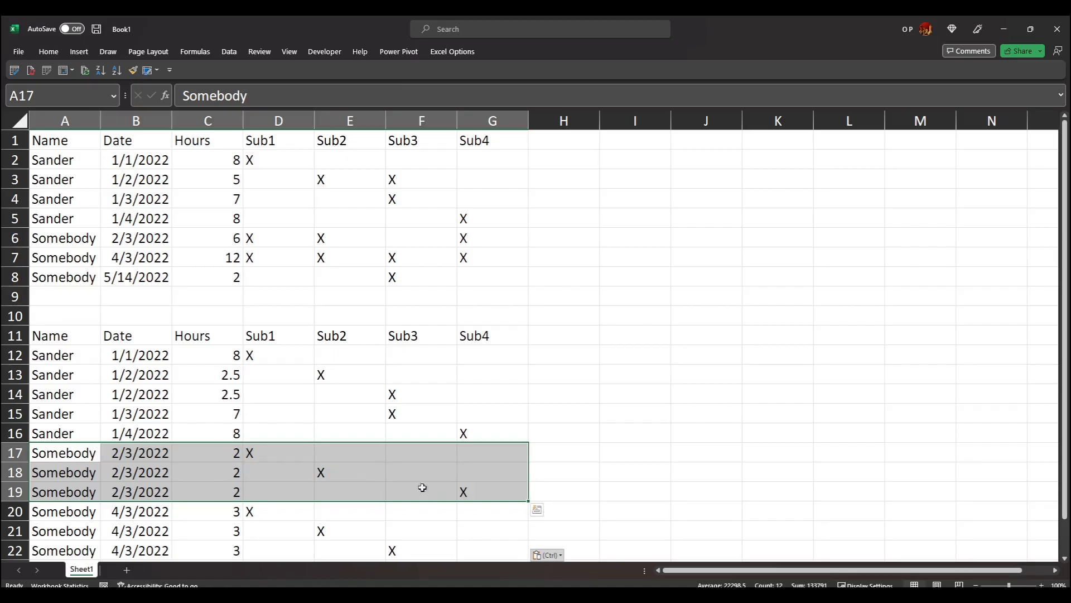
click(283, 439)
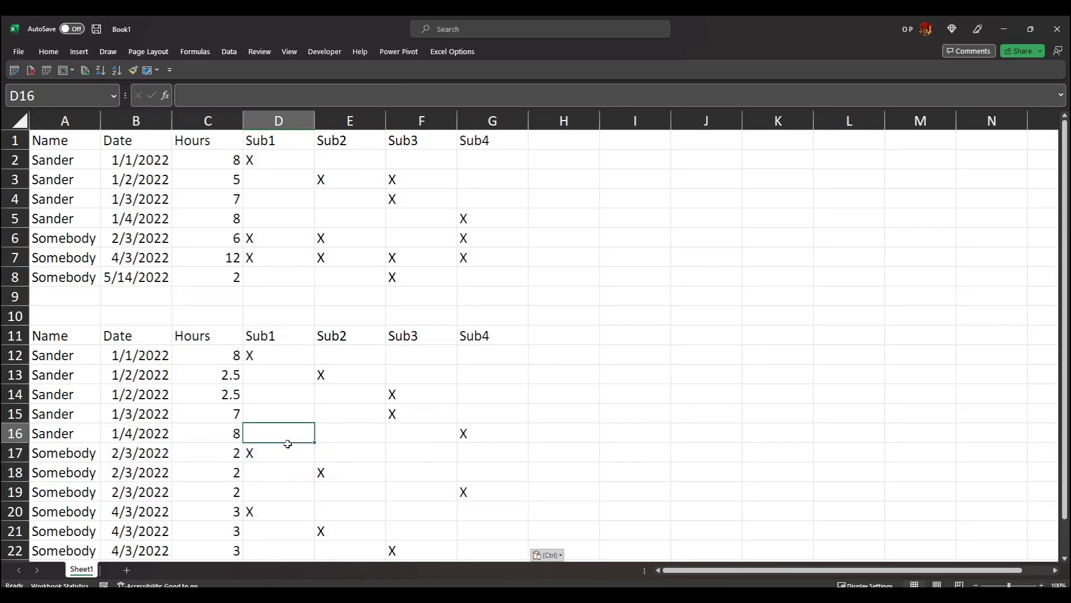
drag(78, 286, 491, 117)
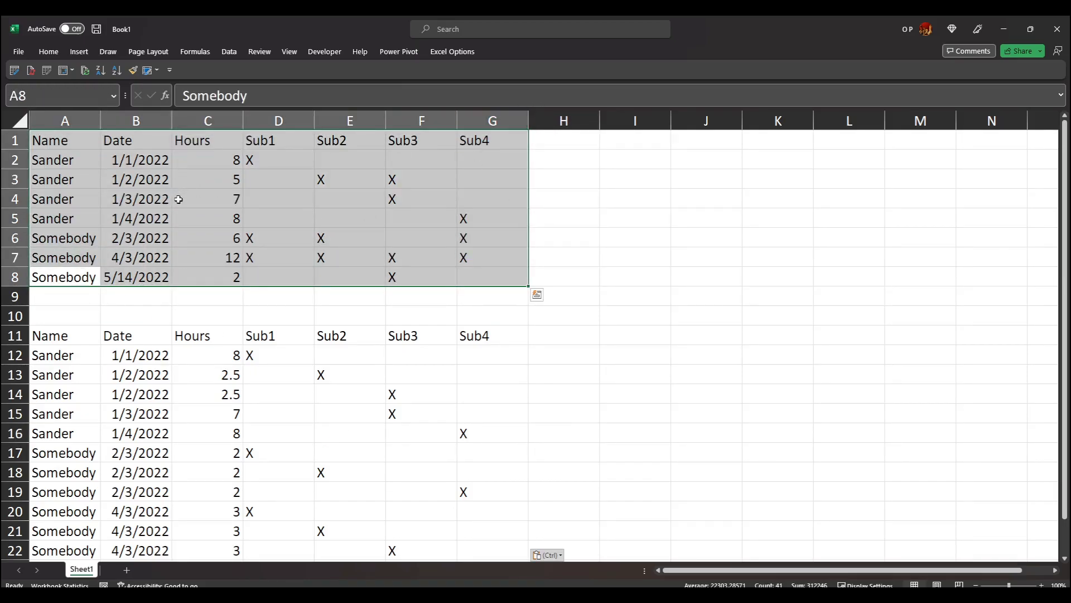
Step: Load A1:G8 into Power Query as Table1 with headers and delete the Changed Type step
click(237, 57)
click(54, 96)
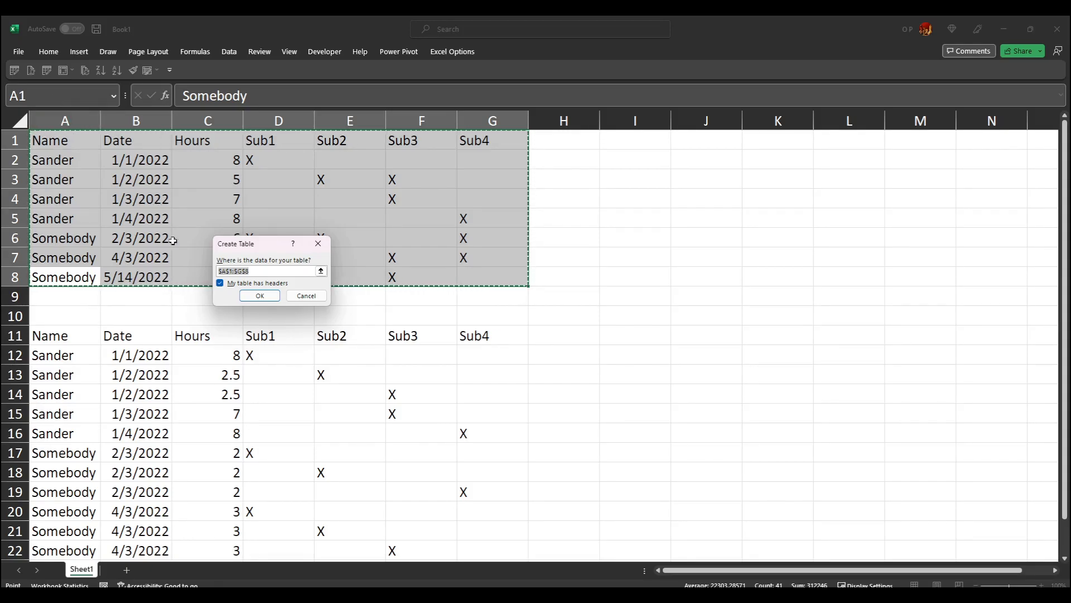
click(260, 296)
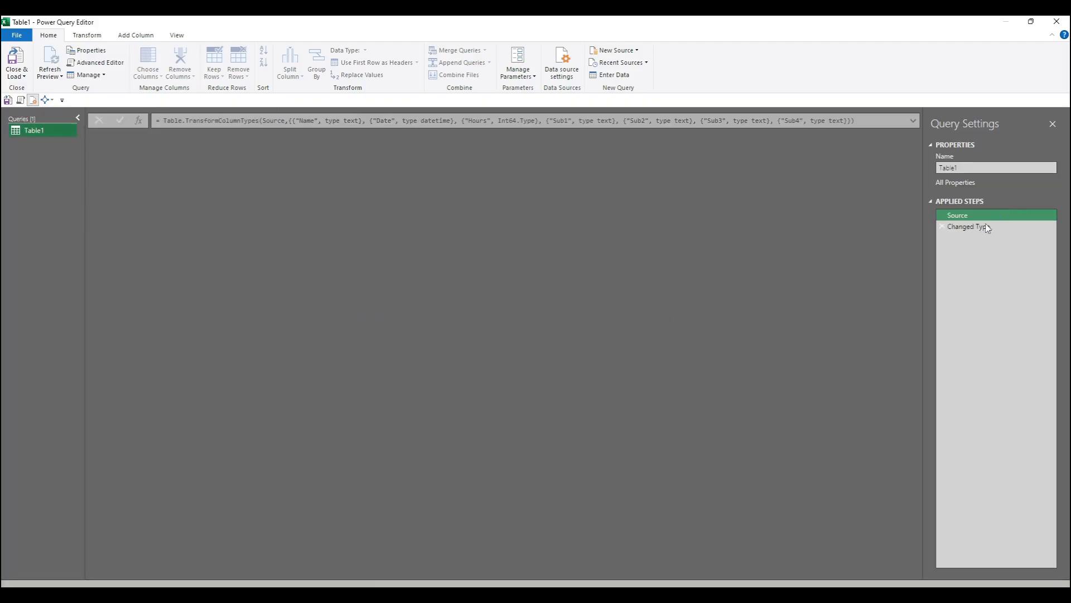
click(942, 227)
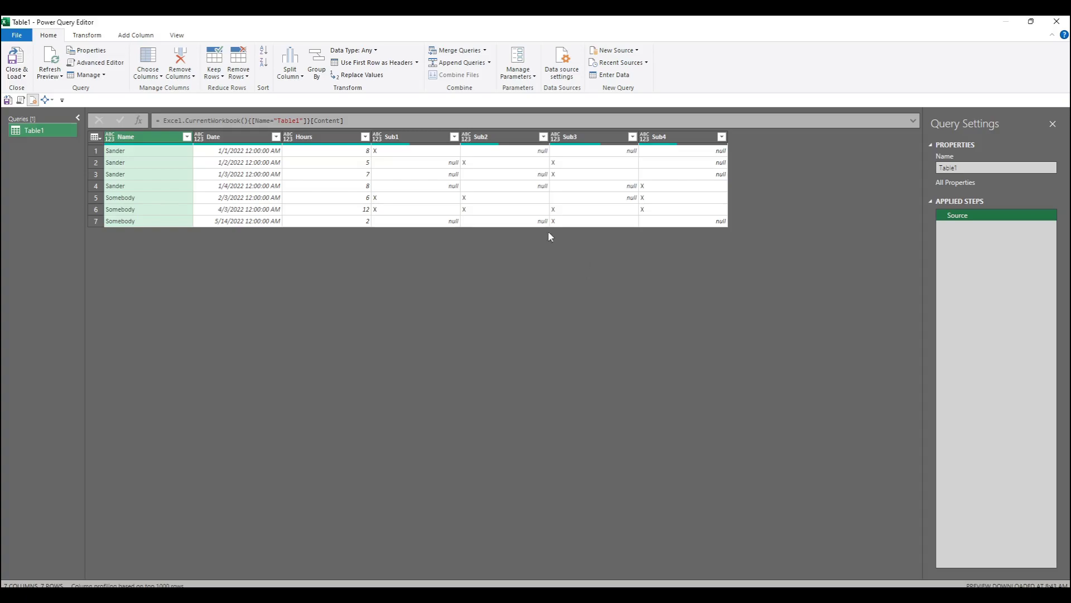
Step: Unpivot the Sub1–Sub4 columns into Attribute and Value pairs
click(420, 140)
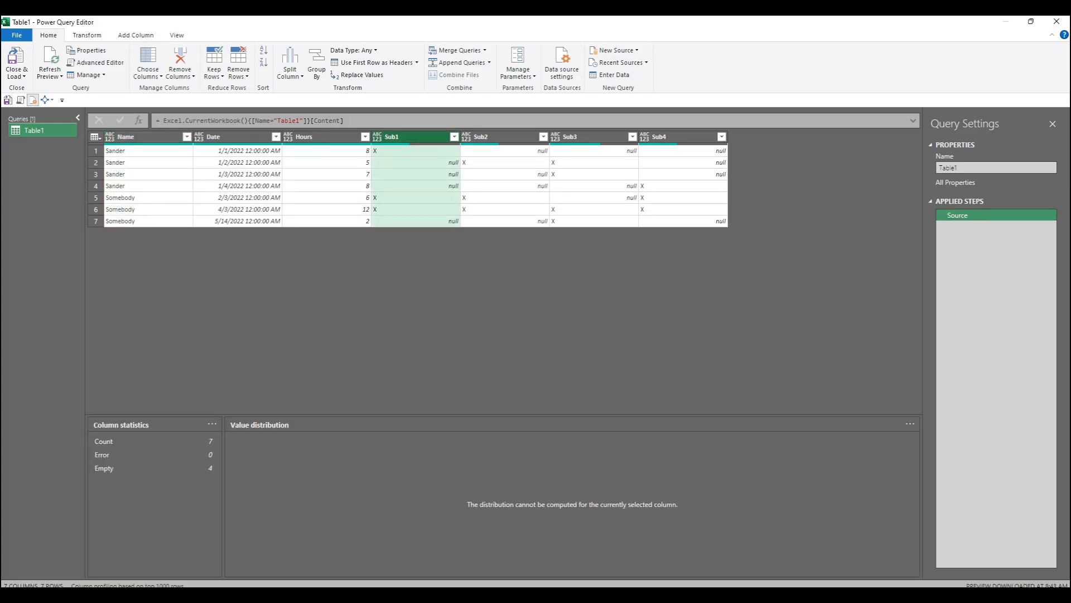
key(shift+Right)
key(shift+Right)
key(shift+Right)
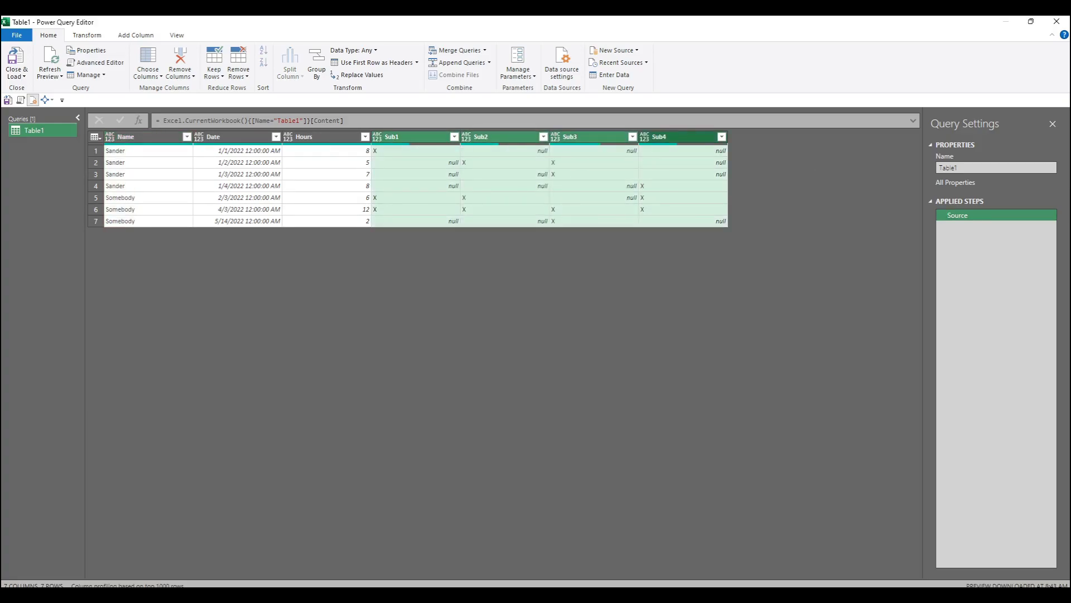
click(84, 36)
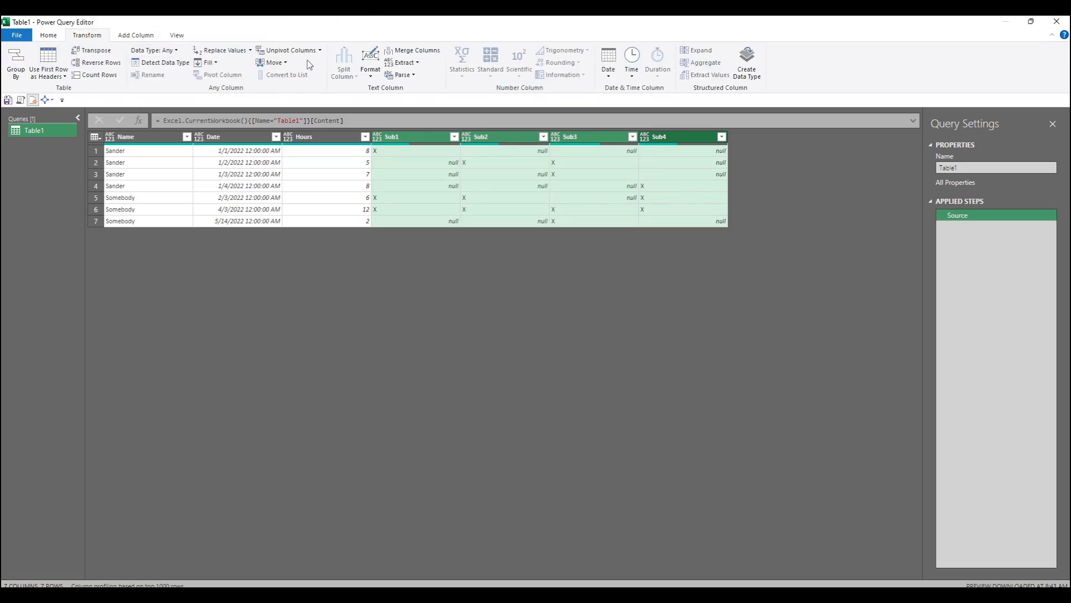
click(289, 50)
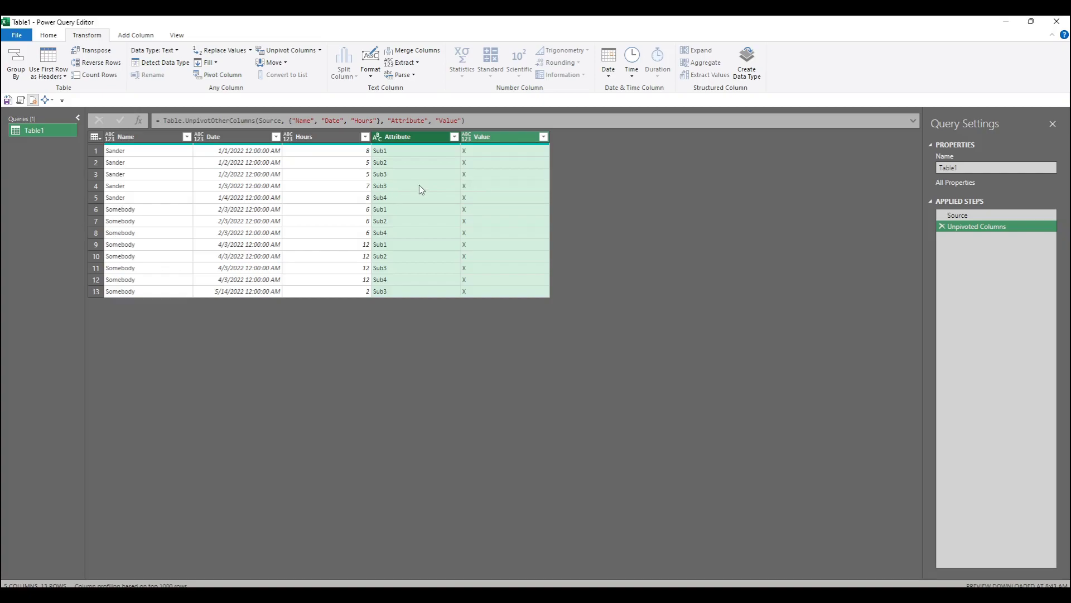
Step: Check the Hours and Value cells on the 1/2/2022 Sub2 and Sub3 rows
click(363, 165)
click(360, 175)
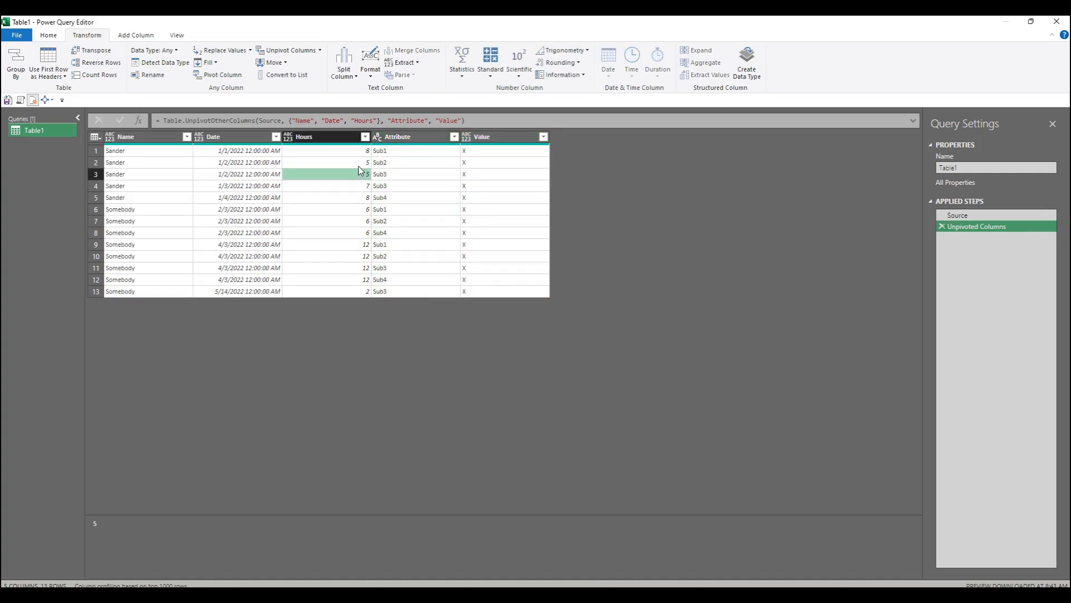
click(361, 164)
click(361, 174)
click(469, 164)
click(471, 177)
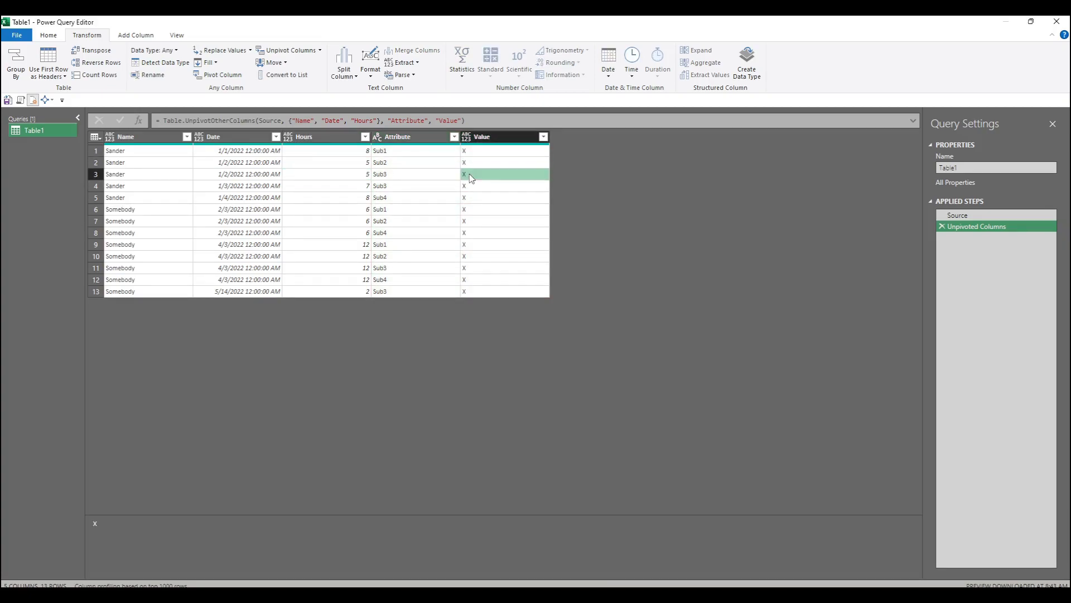
click(339, 165)
click(346, 175)
click(347, 166)
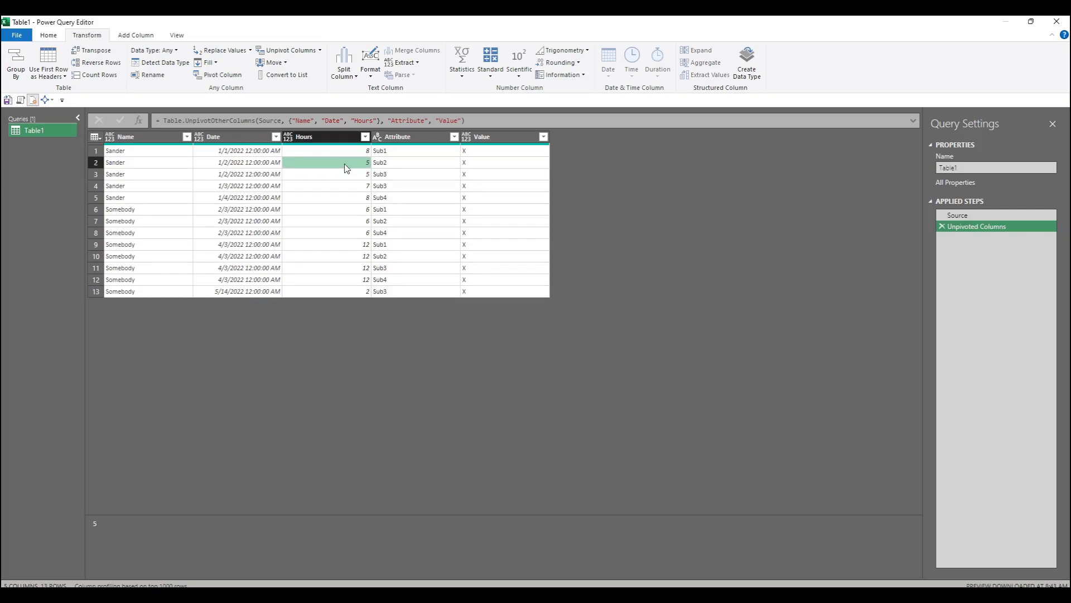
click(349, 176)
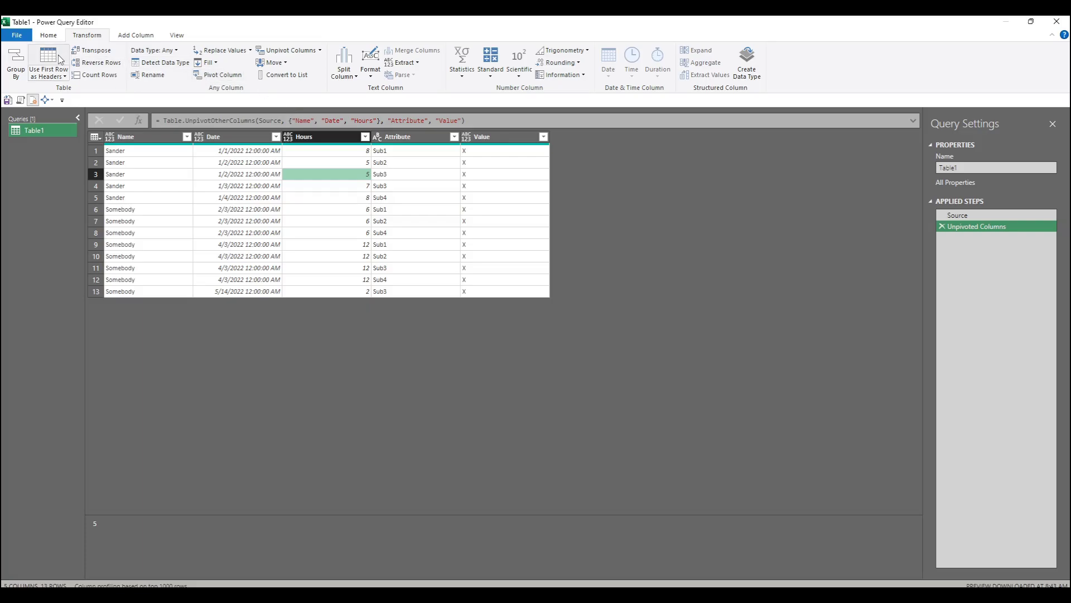
click(48, 36)
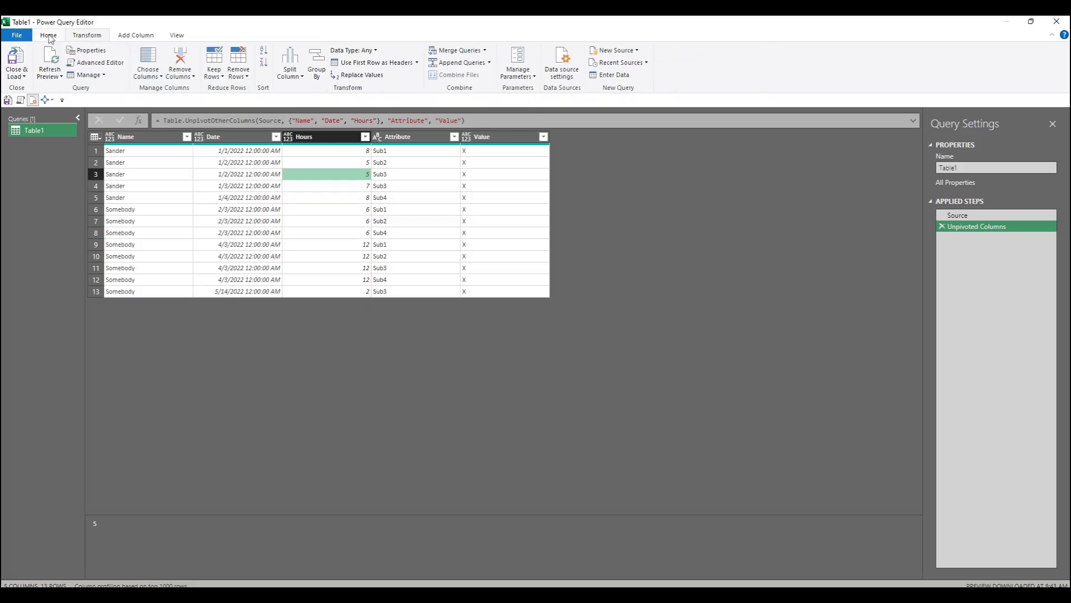
Step: Group the rows by Name and Date with a Count of rows, leaving 7 rows
click(319, 69)
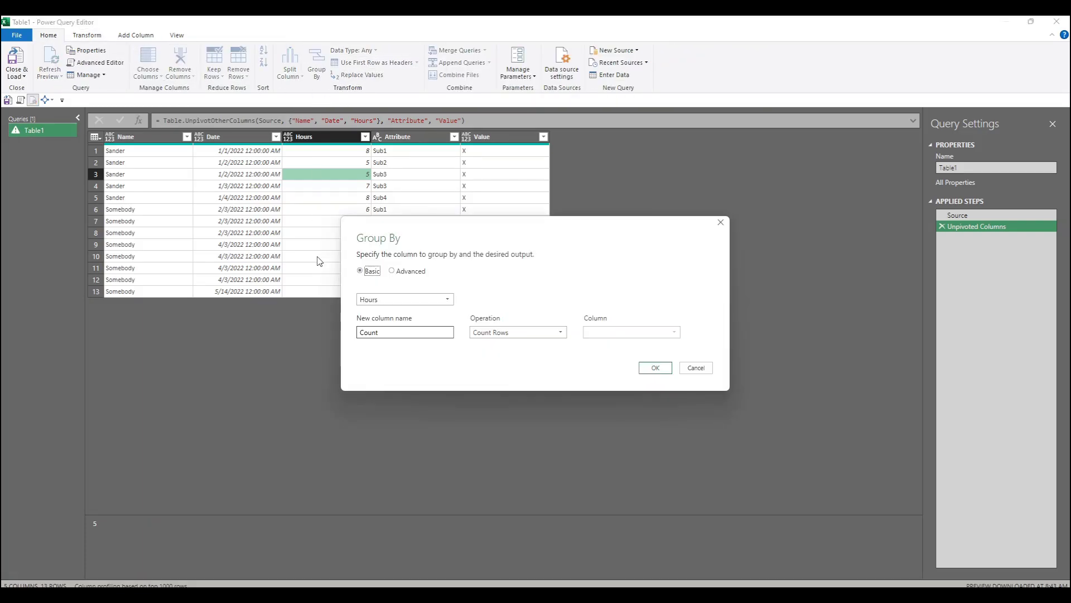
click(393, 271)
click(410, 301)
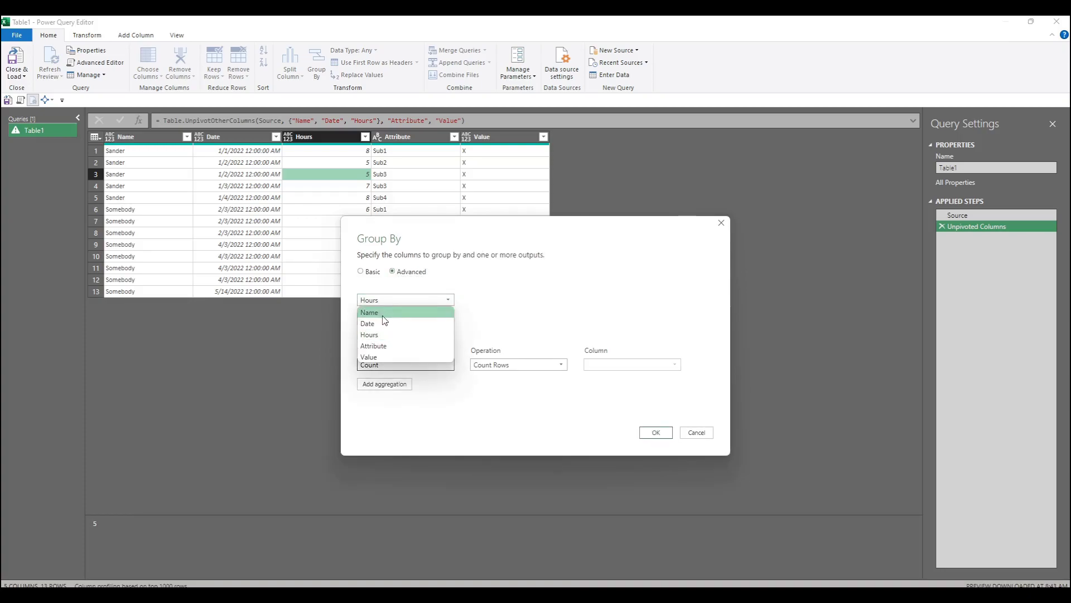
click(385, 311)
click(381, 318)
click(379, 319)
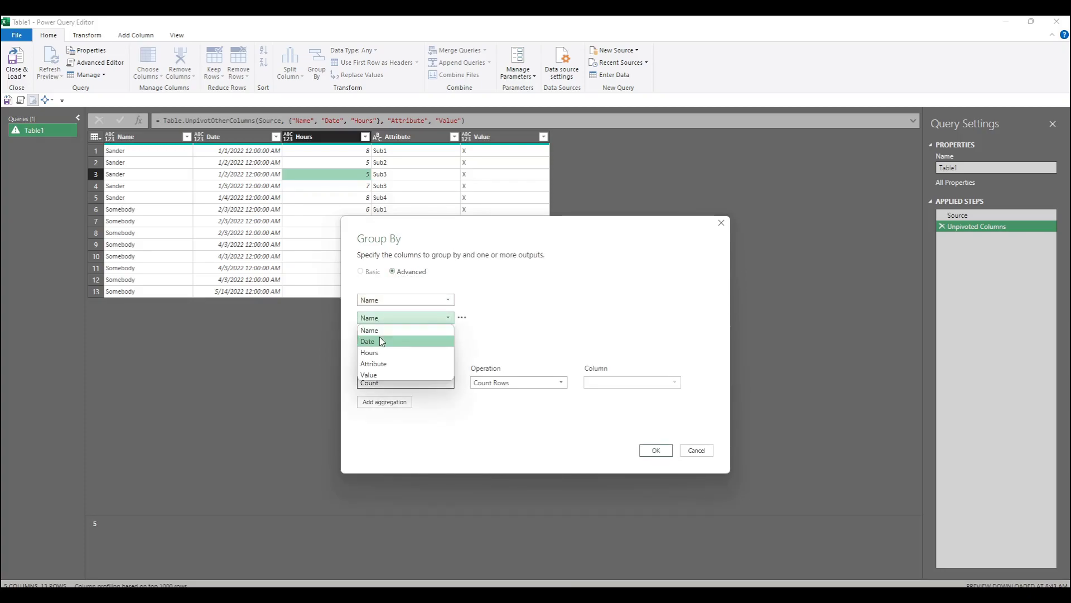
click(380, 340)
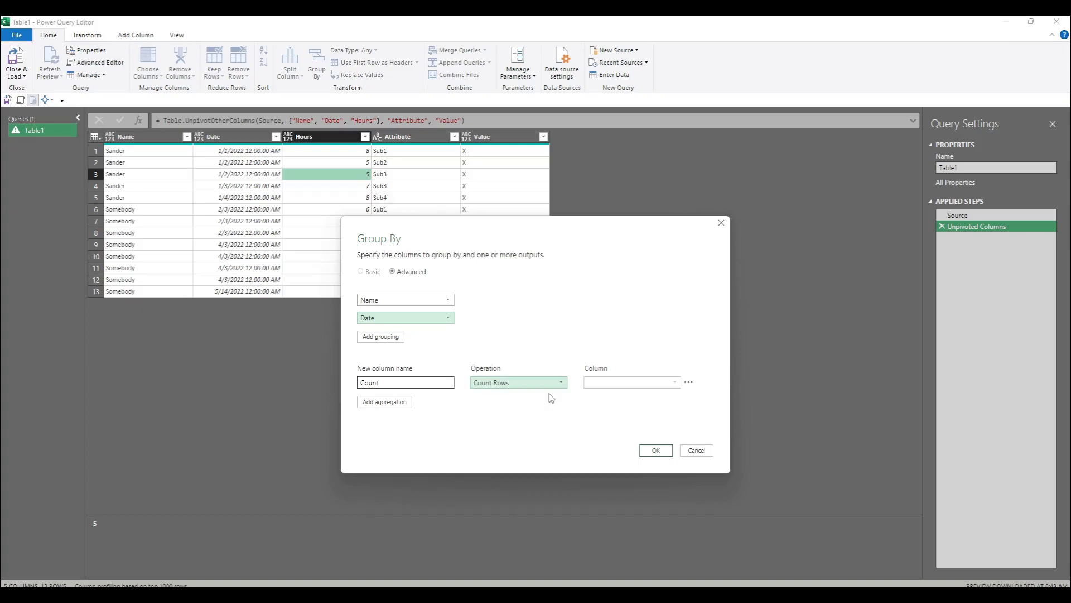
click(659, 451)
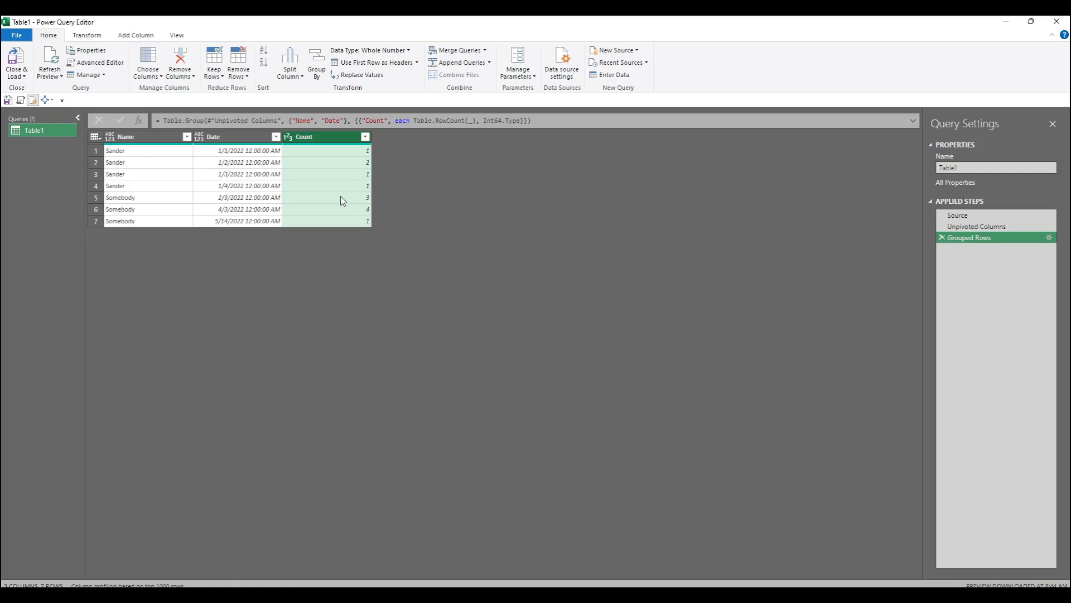
click(976, 226)
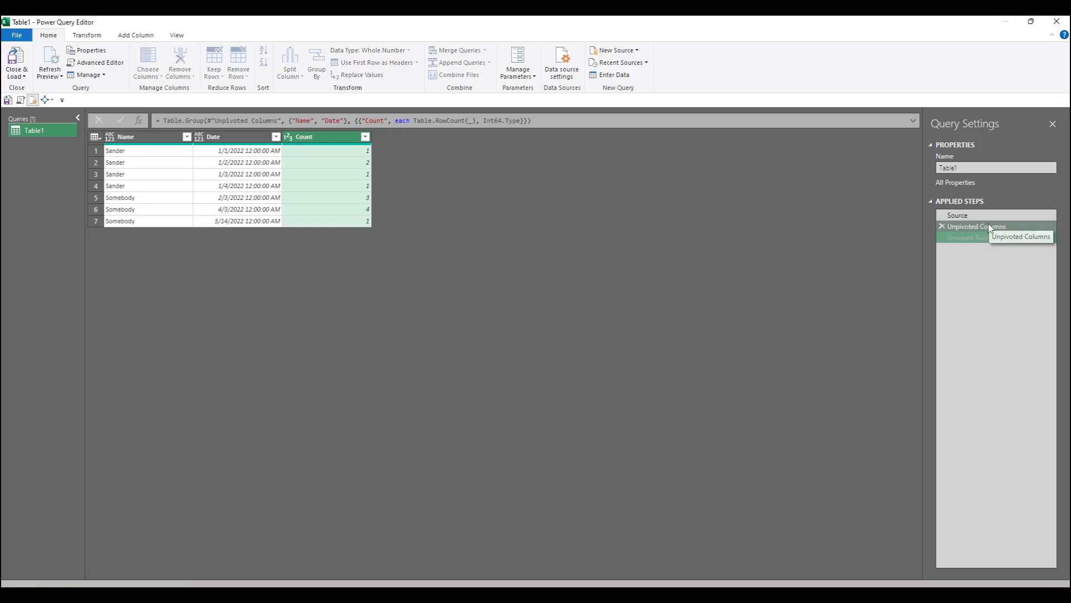
click(977, 237)
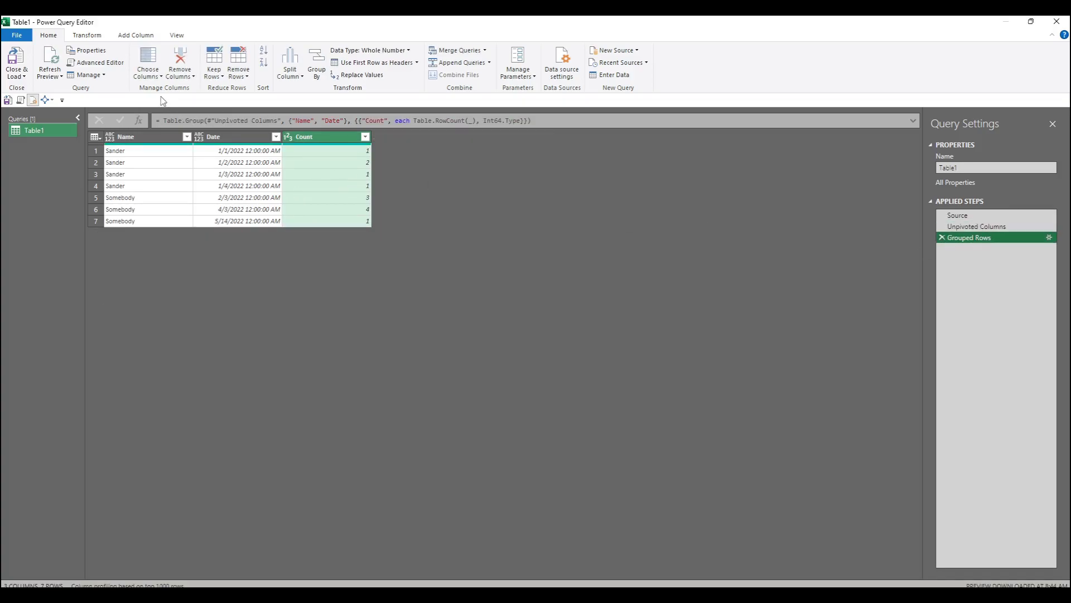
Step: In the Advanced Editor, add join = Table.Join of Unpivoted Columns and Grouped Rows on Name and Date
click(21, 100)
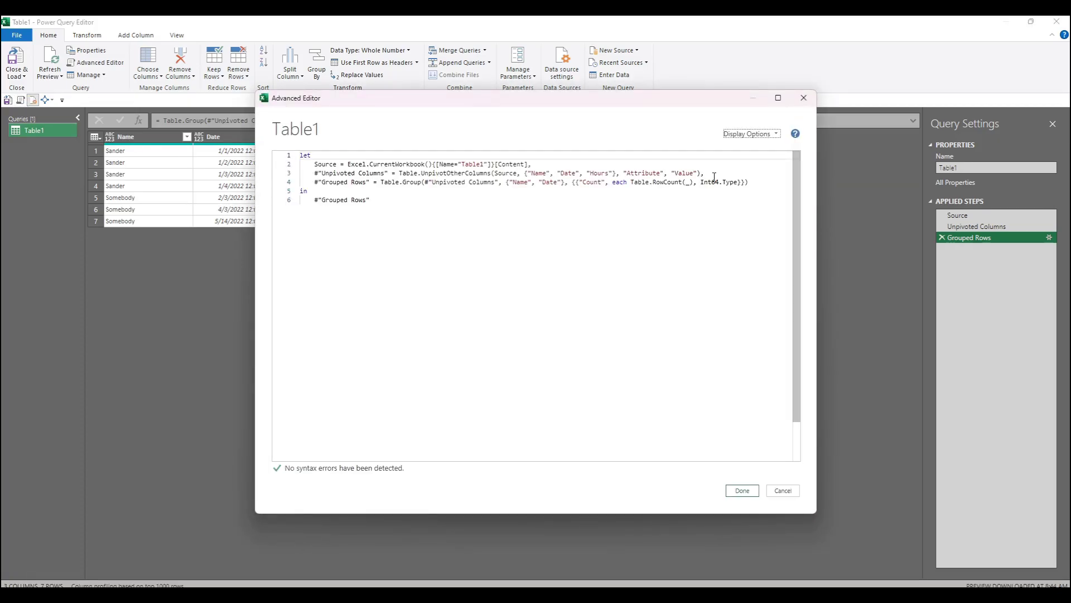
click(770, 184)
text(,)
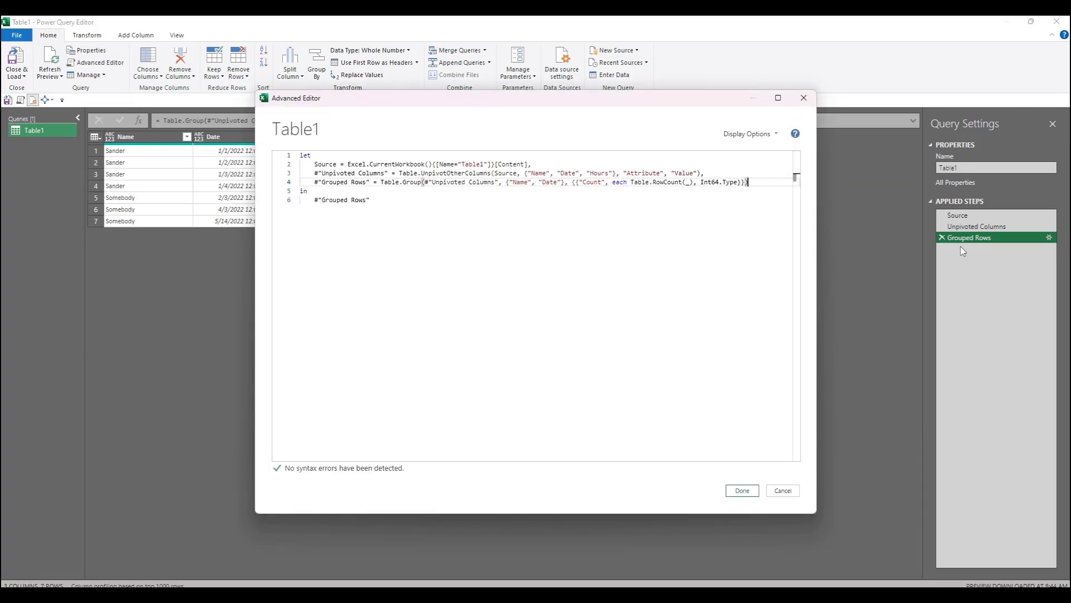
key(Return)
text(jo)
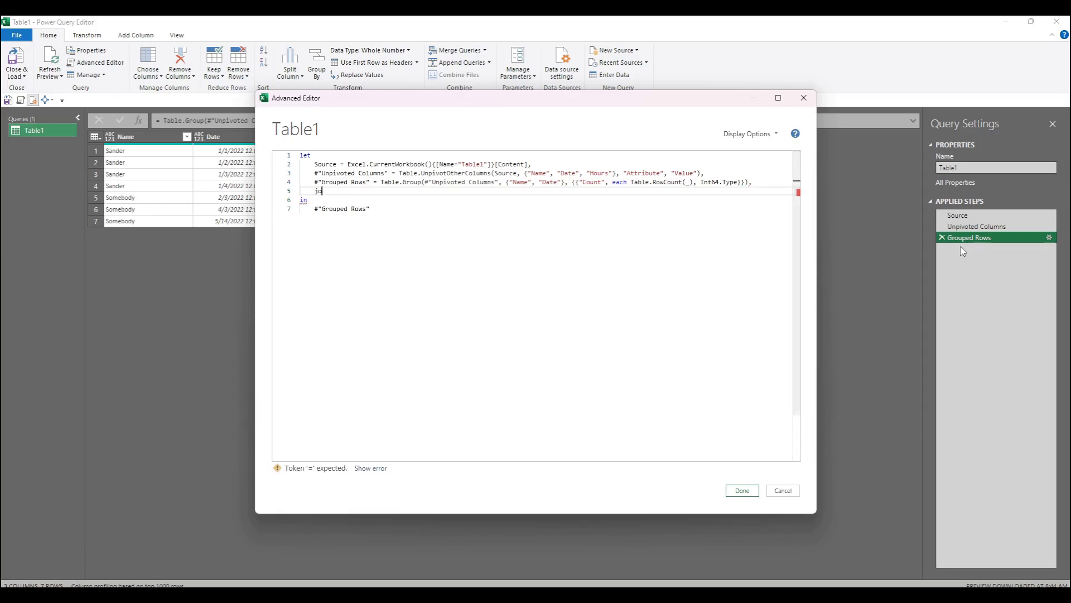
text(in = tablejoin)
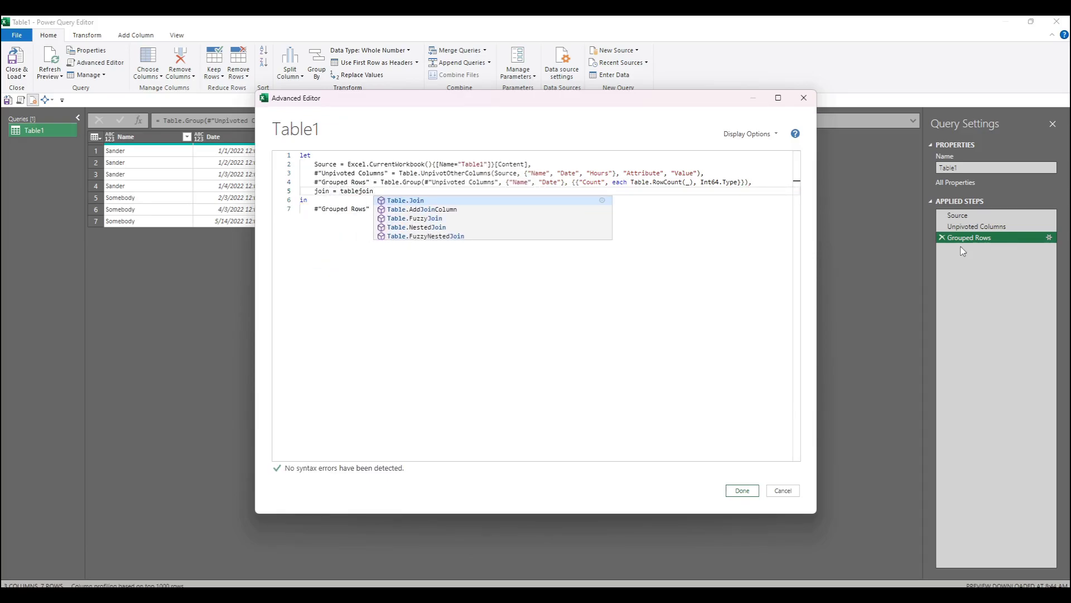
key(Tab)
text(()
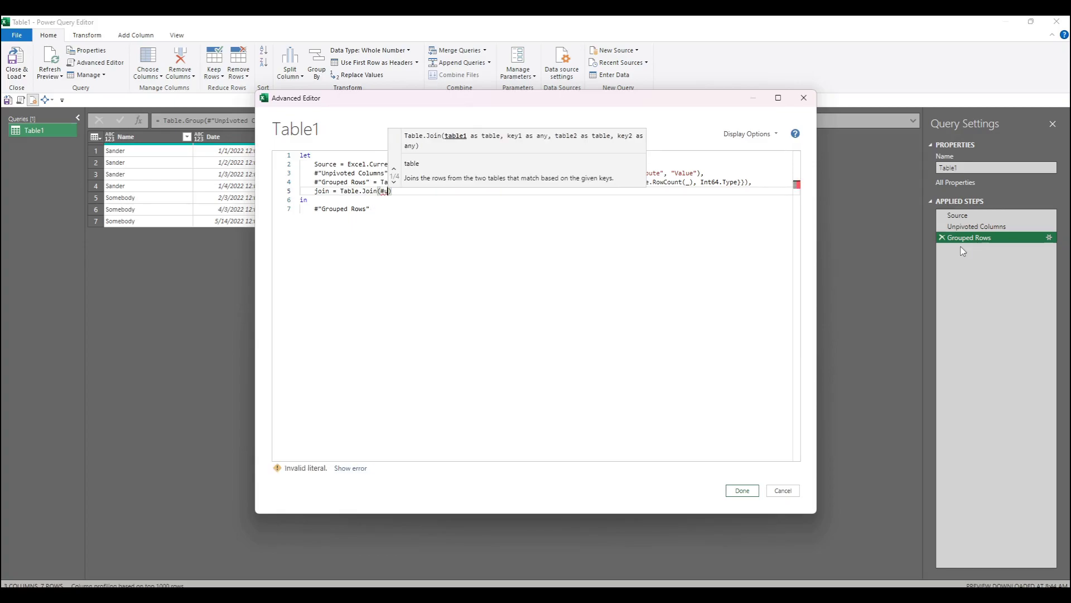
text(#)
key(Tab)
text(,{"Name",)
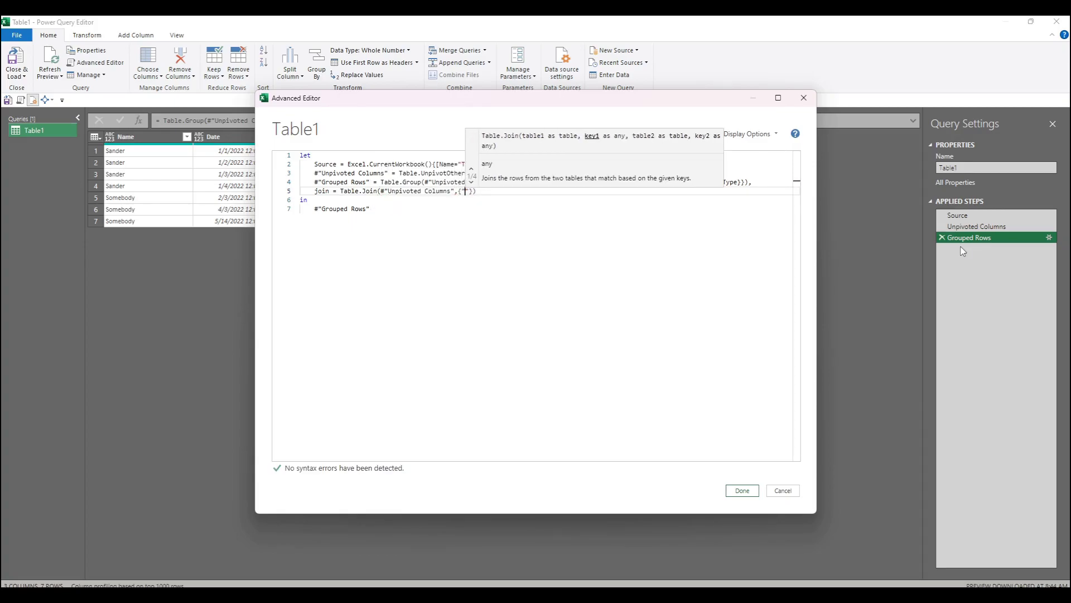
text("Date"})
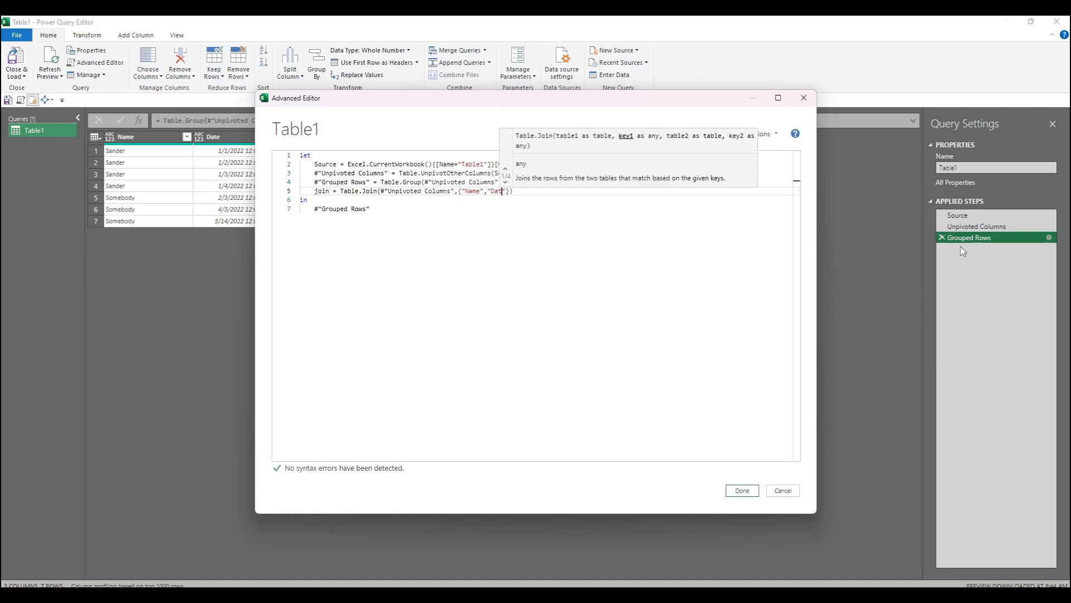
text(,)
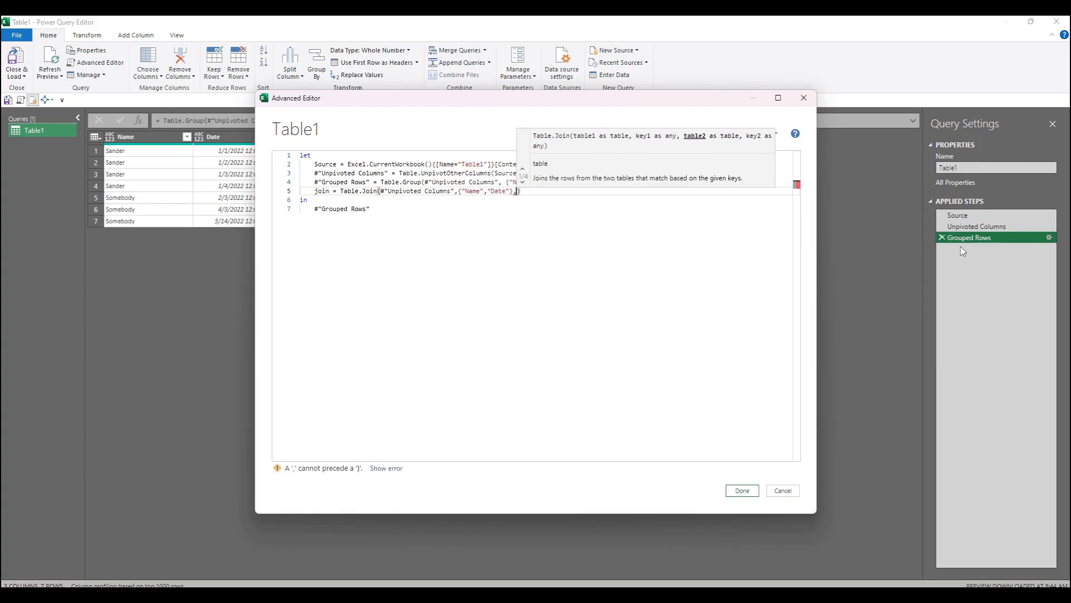
text(#"g)
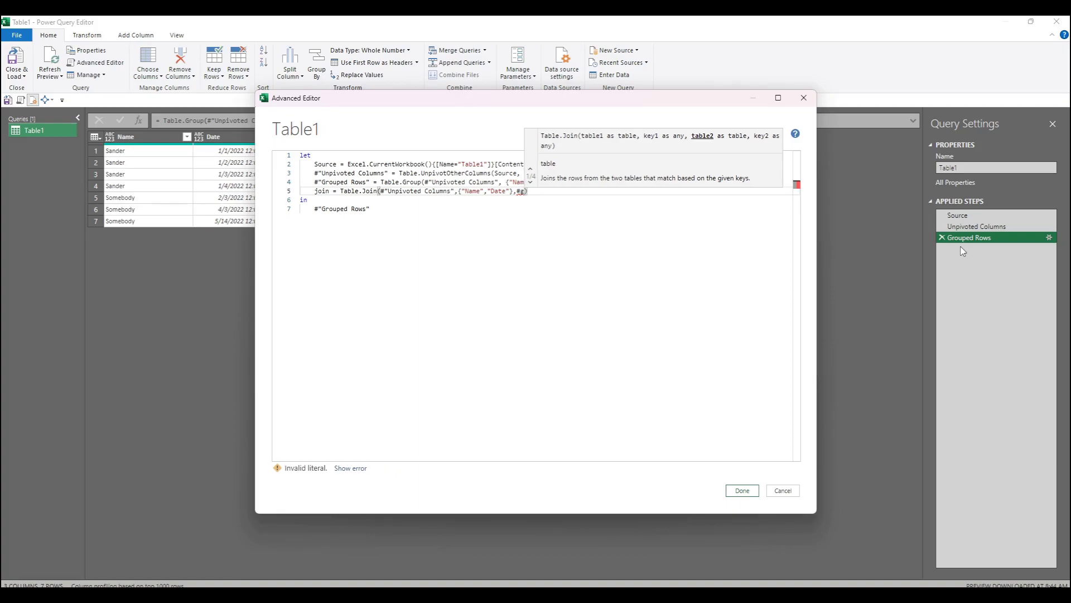
text(r)
key(Tab)
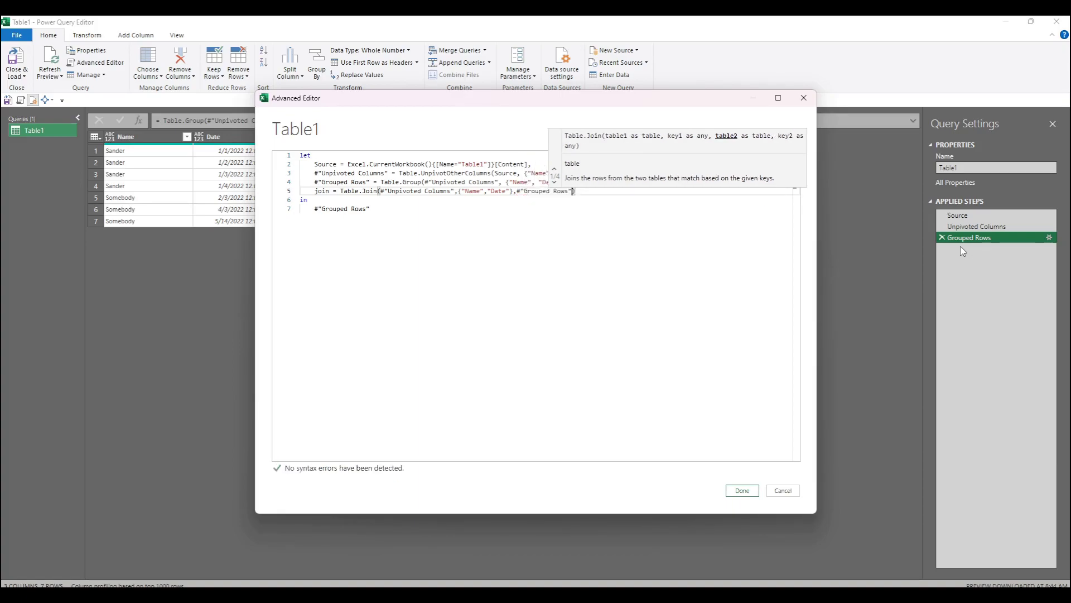
text(,{"Name","Date"}))
Step: Make join the query's output step and apply the edited code
key(Escape)
key(Down)
key(Down)
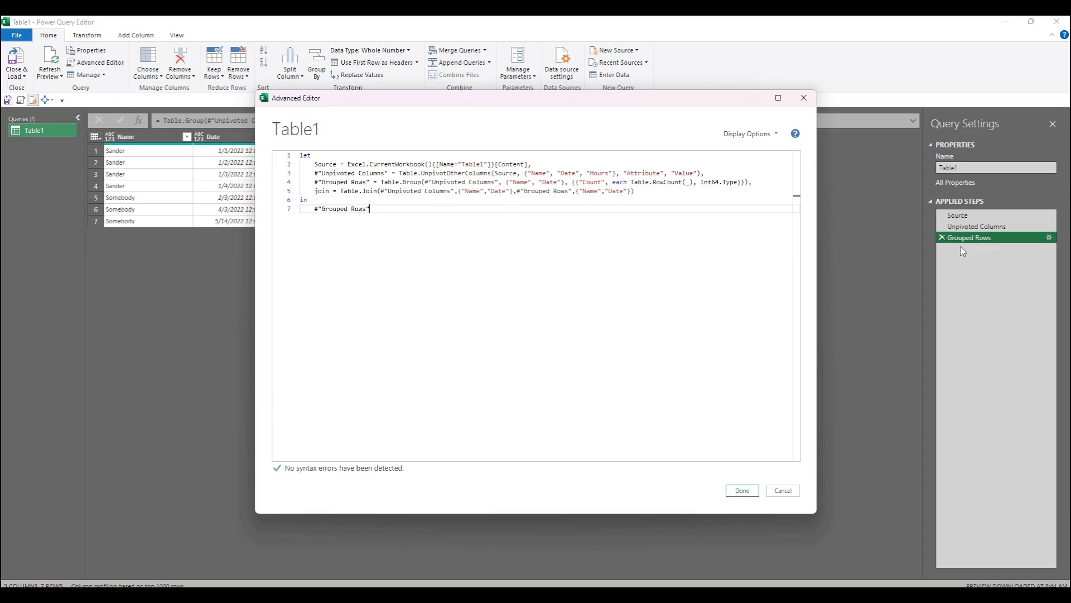
key(shift+Home)
text(jo)
click(750, 488)
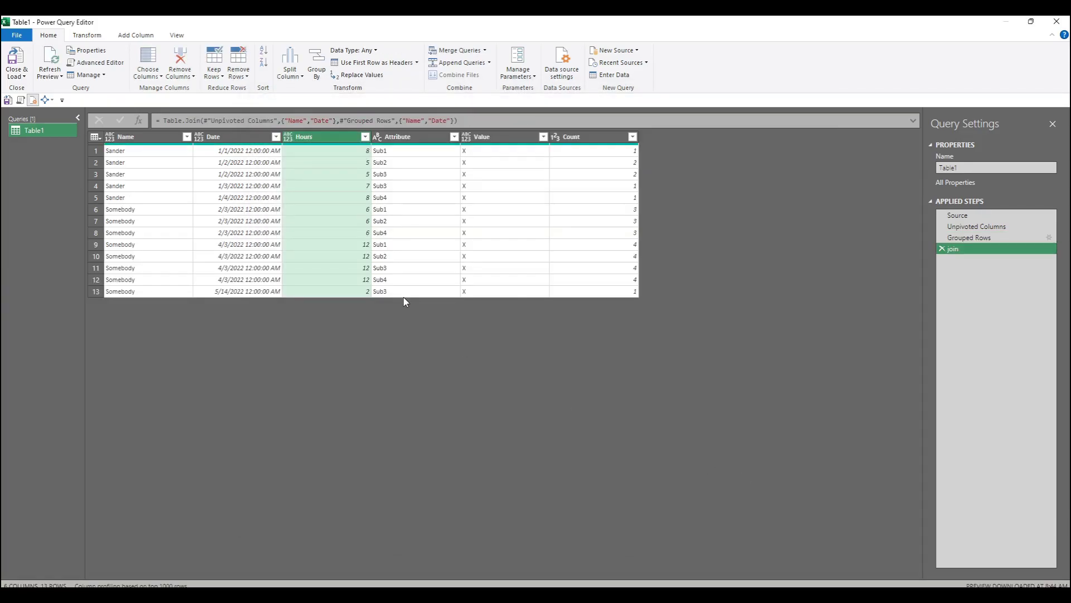
Step: Check the Hours and Count values in rows 2 and 3
click(559, 163)
click(560, 175)
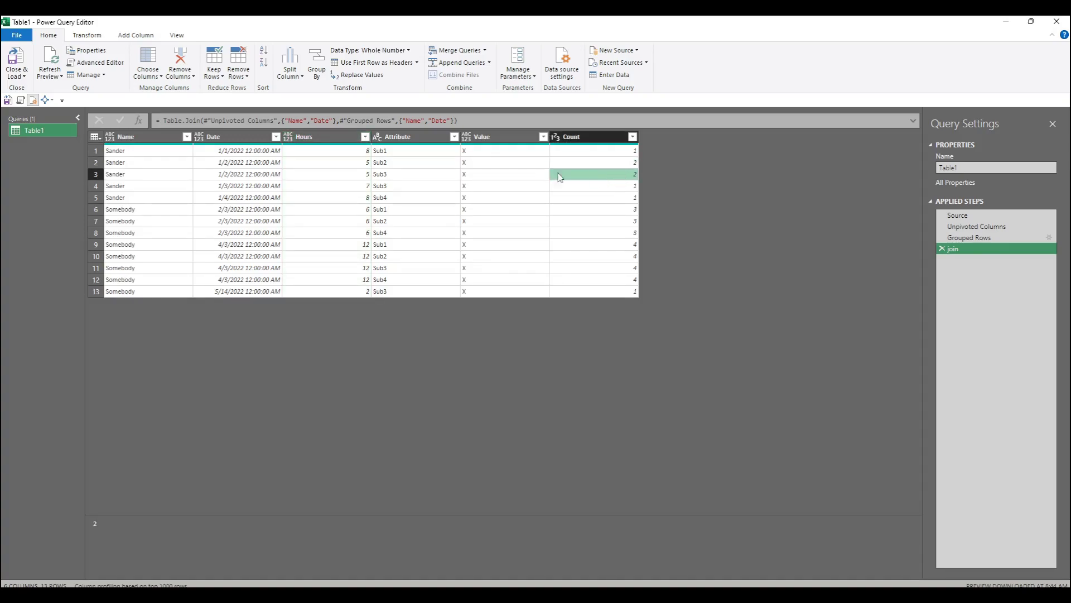
click(344, 165)
click(631, 165)
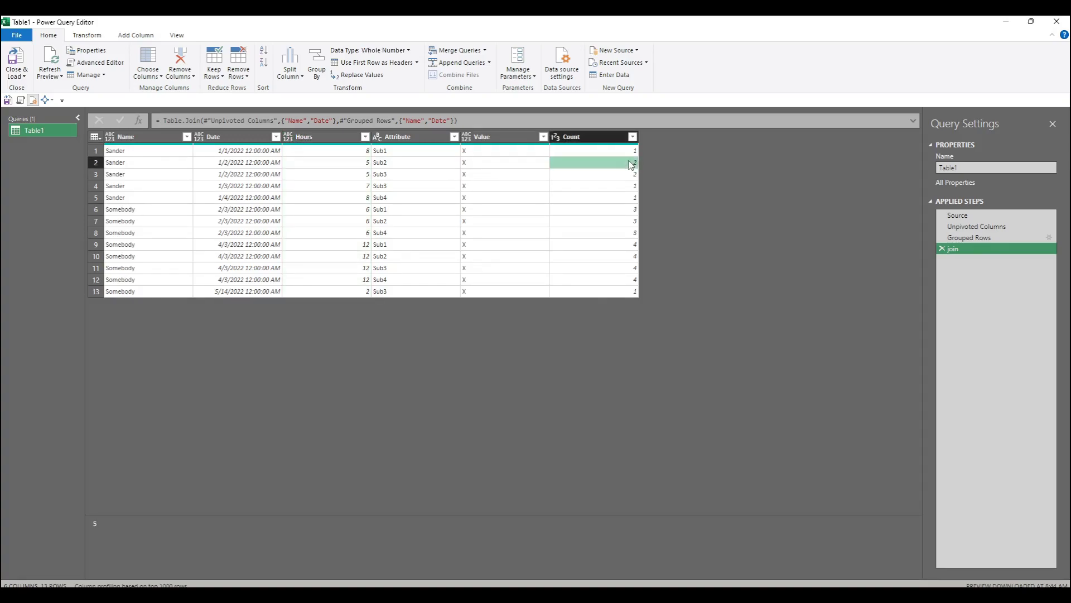
Step: Add a custom column NewHours computed as [Hours]/[Count]
click(135, 35)
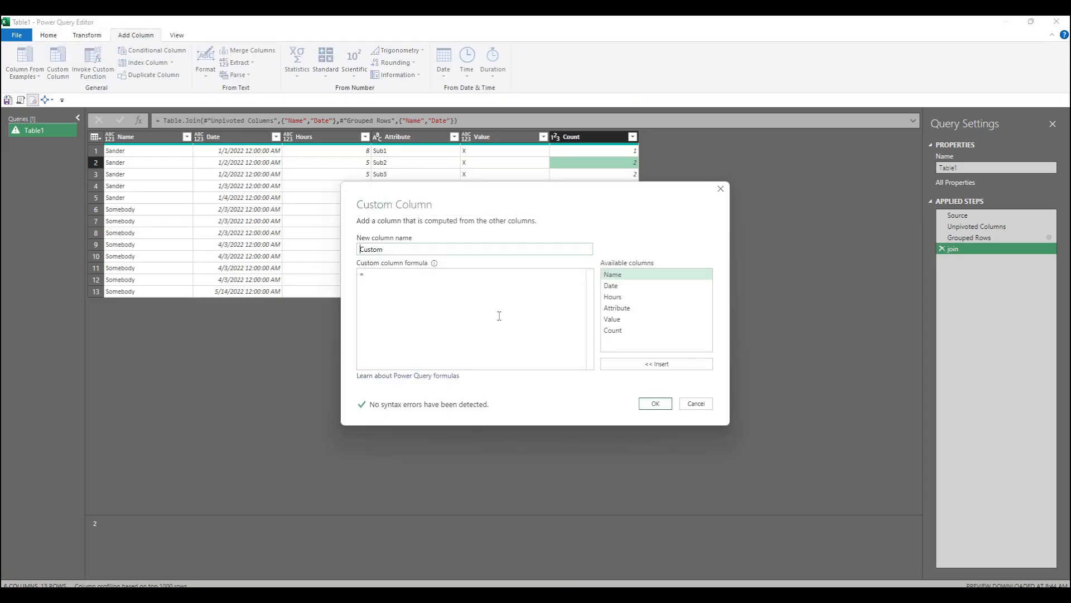
double_click(371, 249)
text(NewHours)
key(Escape)
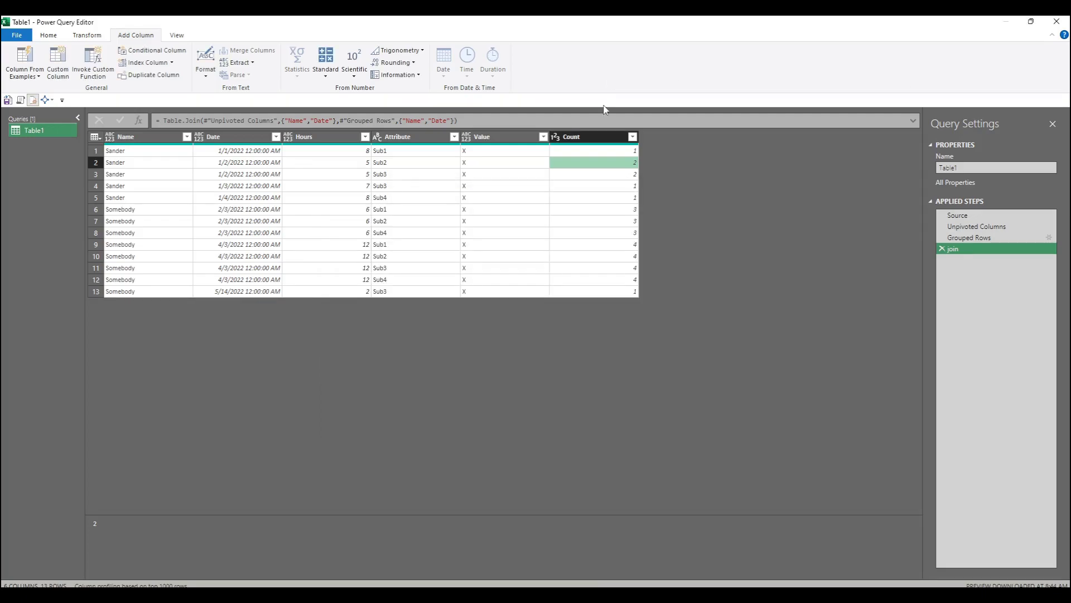
click(58, 63)
double_click(415, 247)
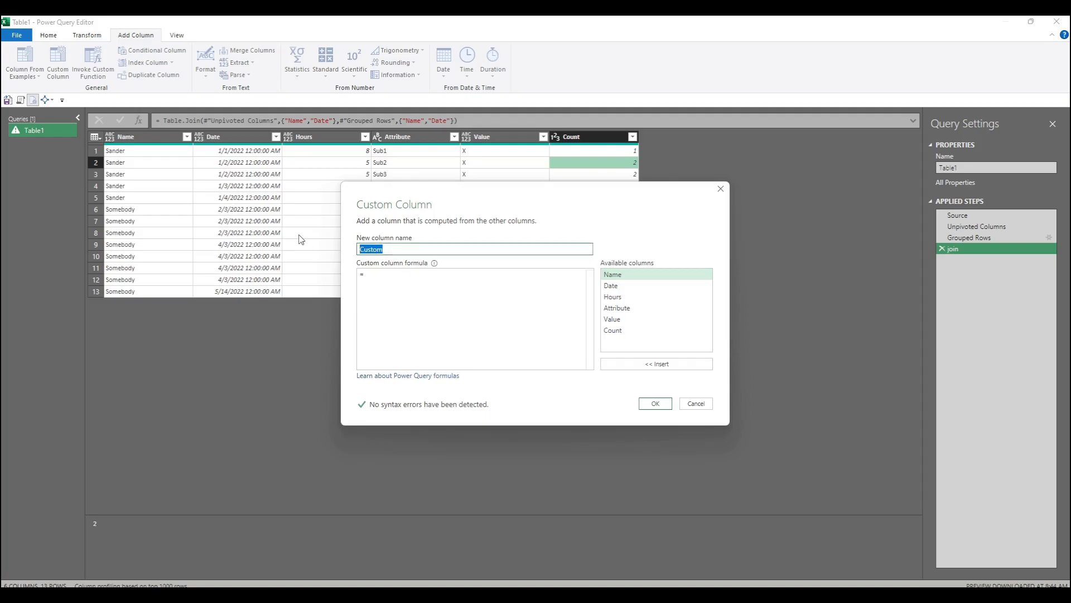
text(NewHours)
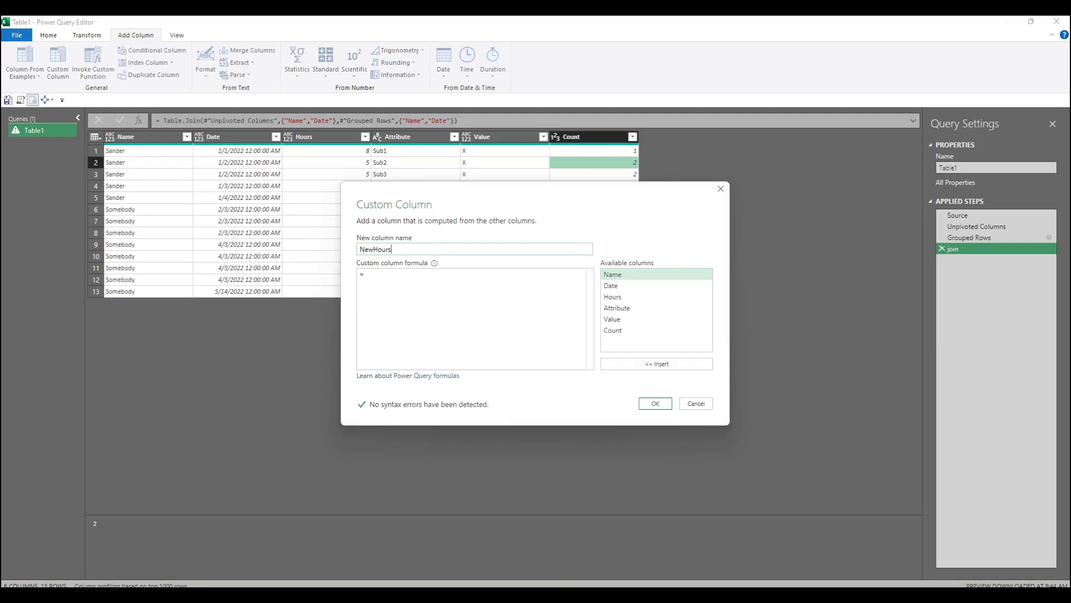
key(Tab)
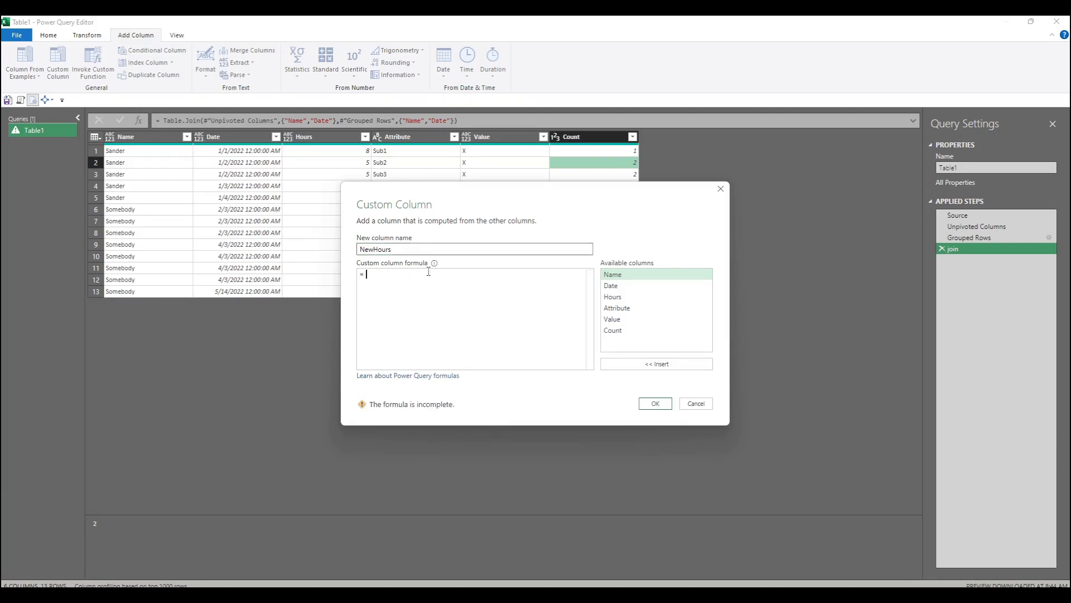
double_click(625, 298)
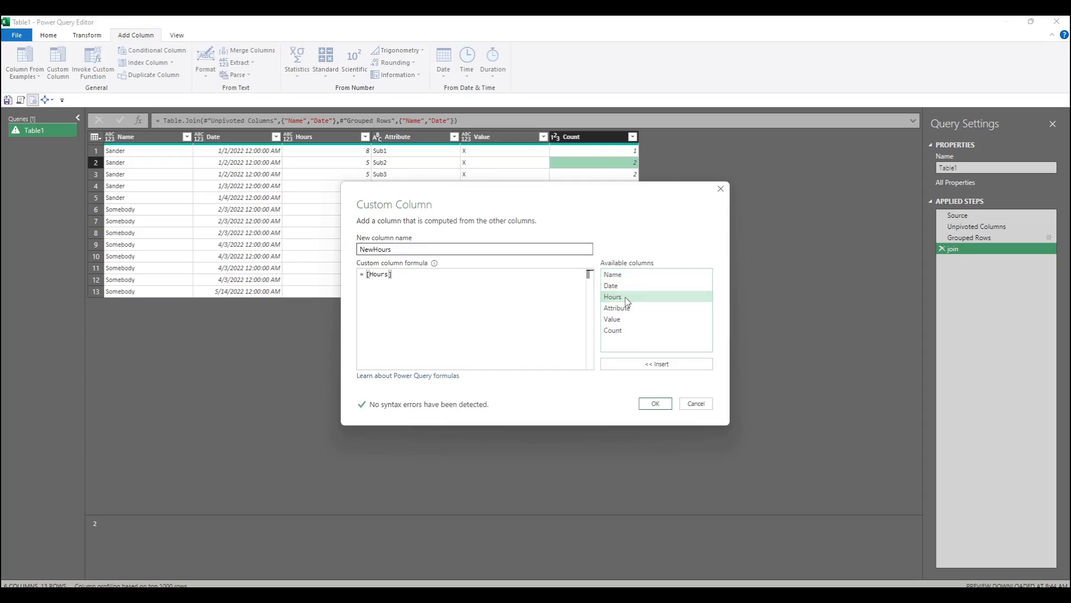
text(/)
double_click(614, 330)
click(654, 402)
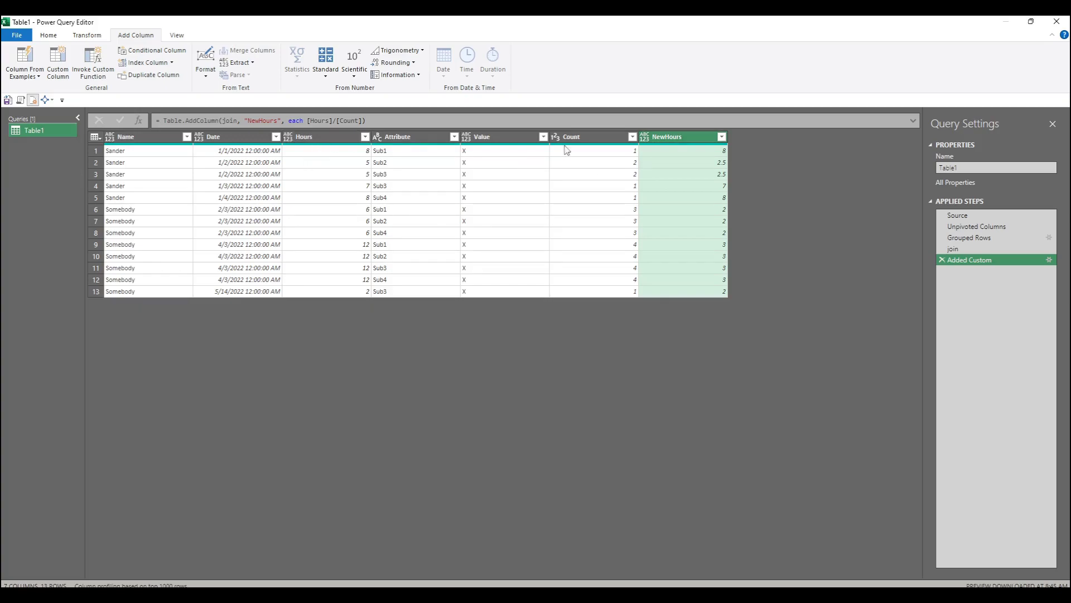
Step: Remove the Hours and Count columns and move NewHours between Date and Attribute
click(323, 136)
ctrl+click(597, 137)
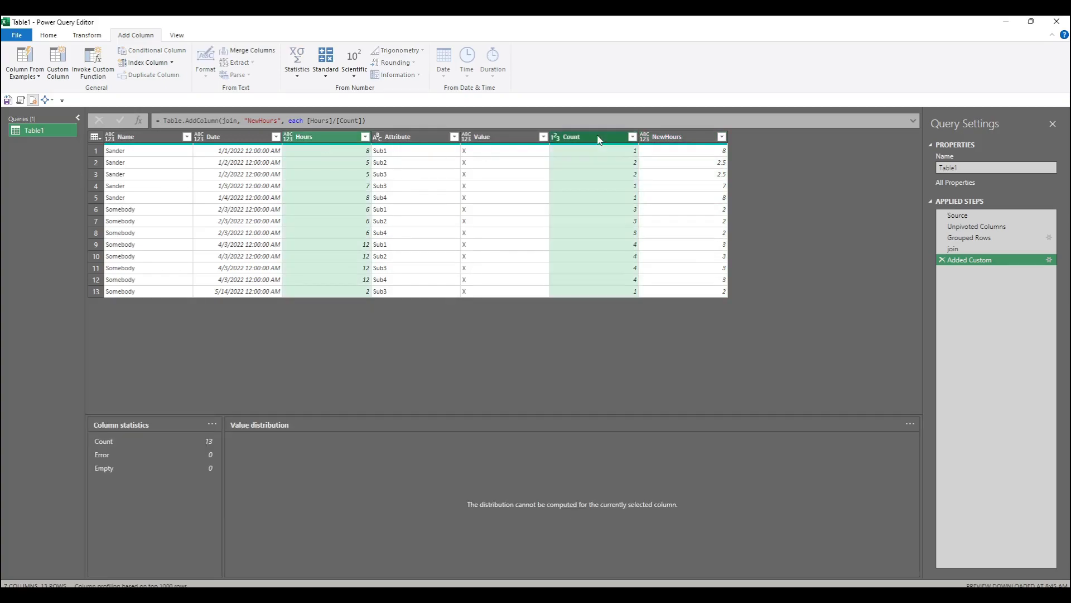
right_click(597, 137)
click(625, 163)
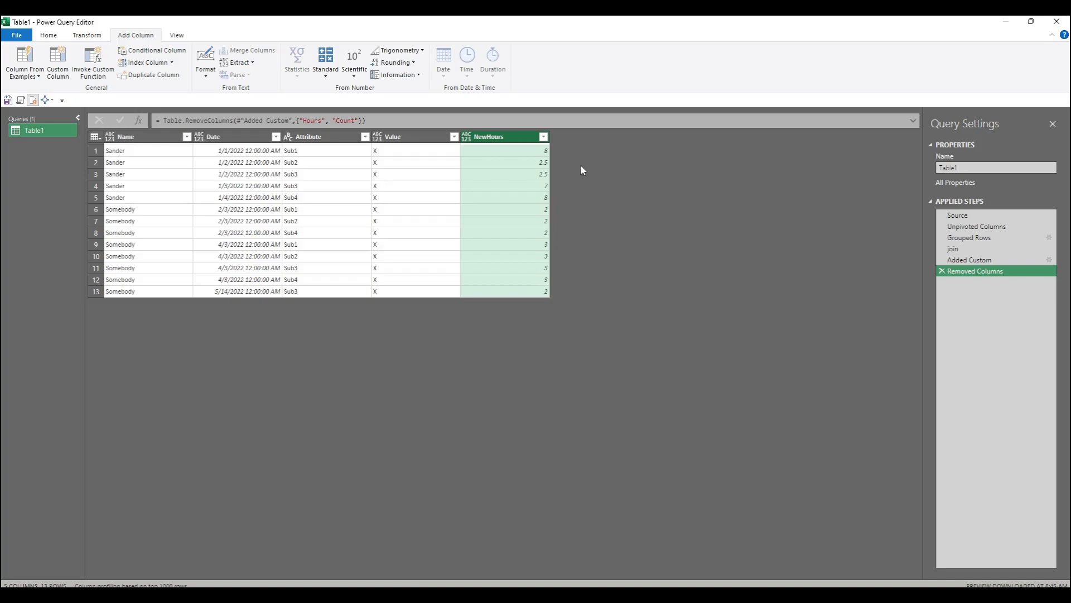
drag(512, 140, 312, 135)
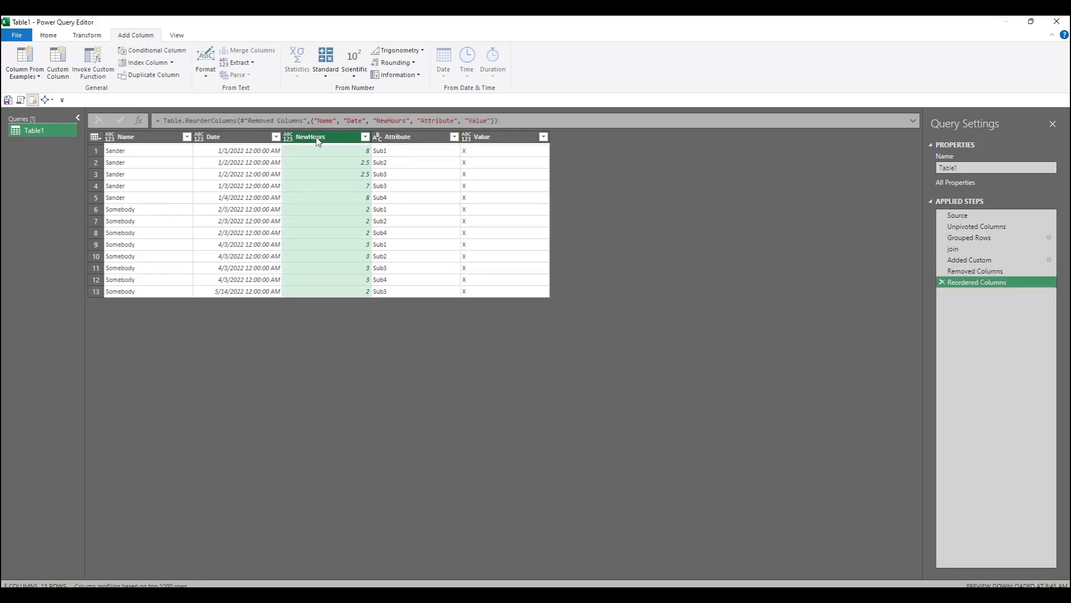
Step: Rename the NewHours column to Hours
double_click(318, 137)
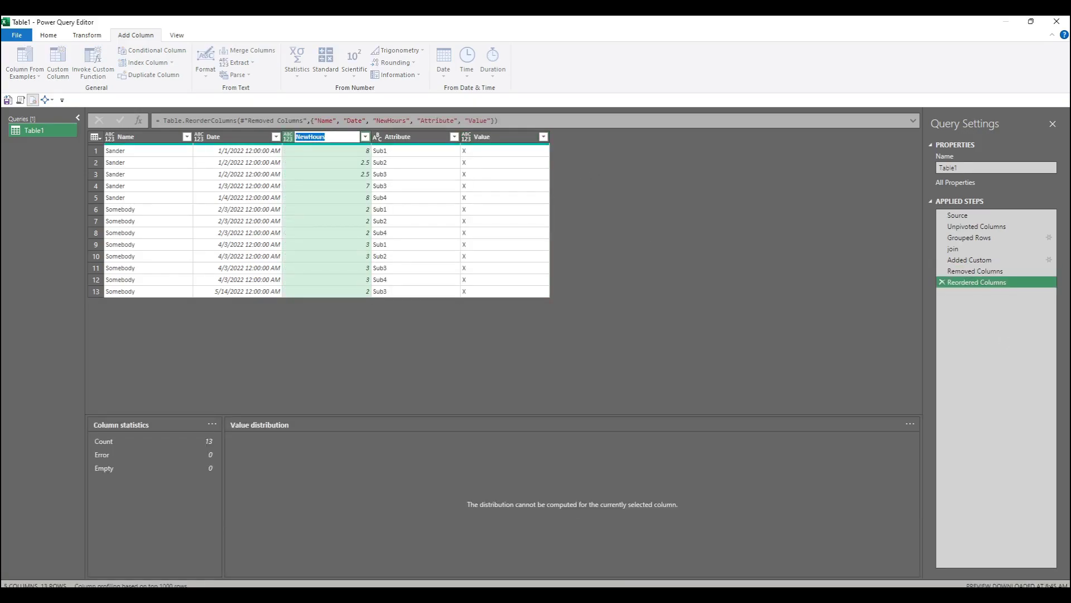
text(Hours)
key(Escape)
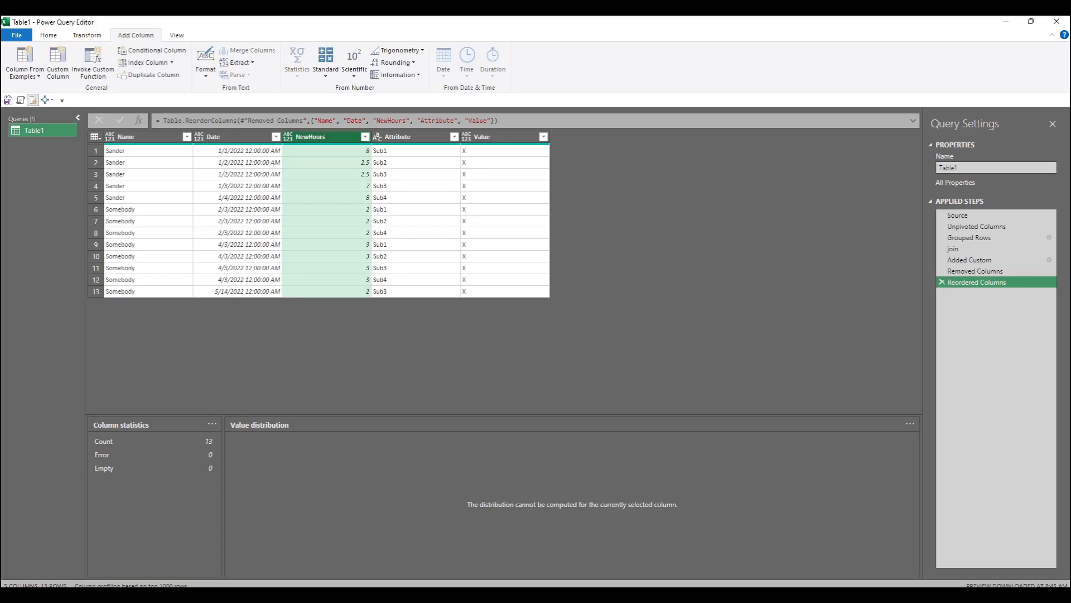
key(F2)
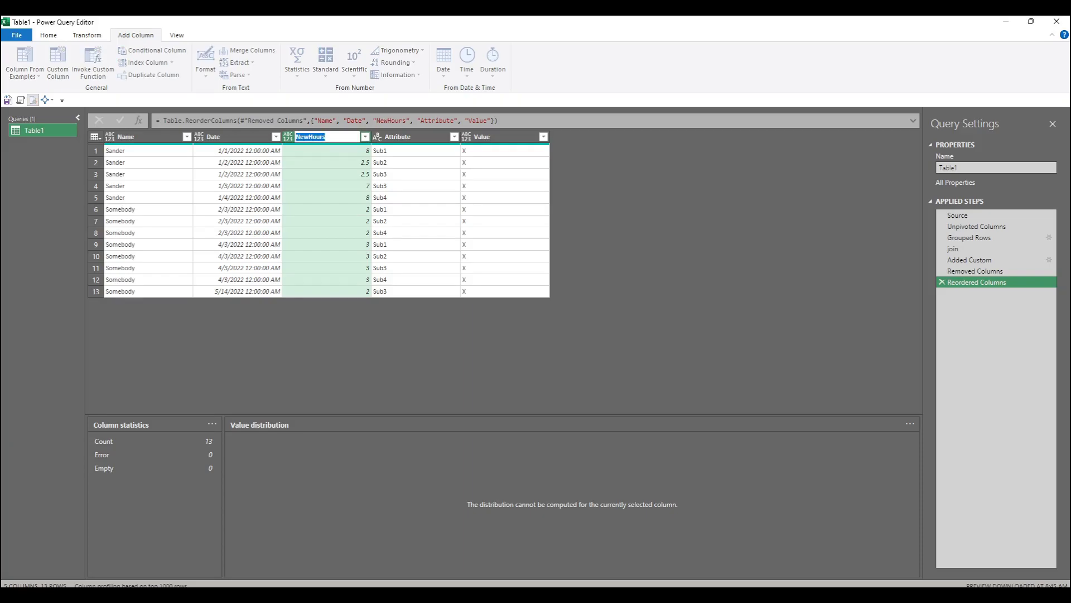
text(Hou)
key(Return)
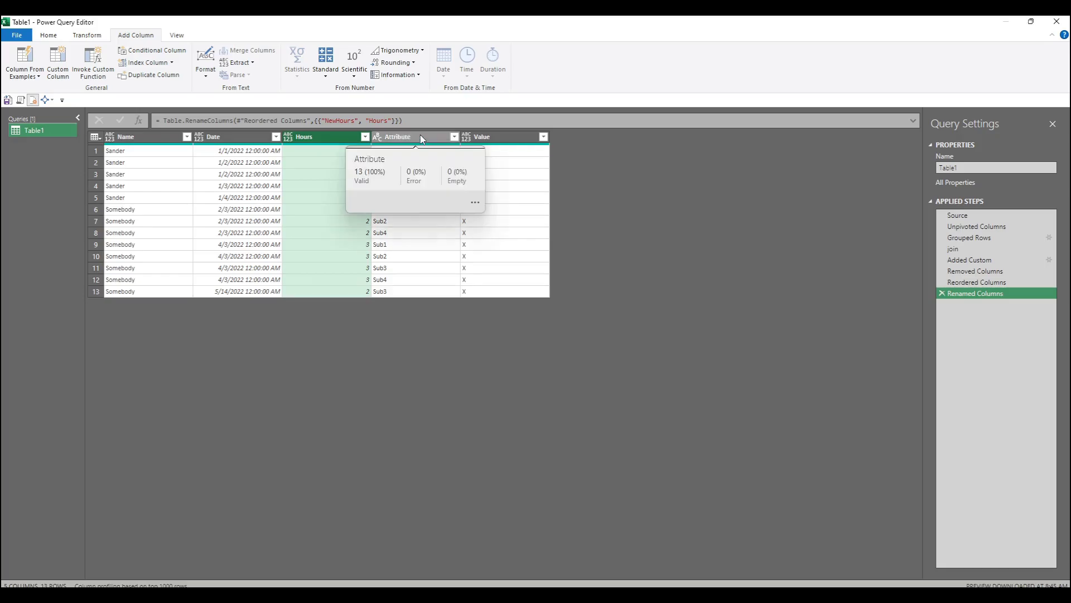
click(84, 37)
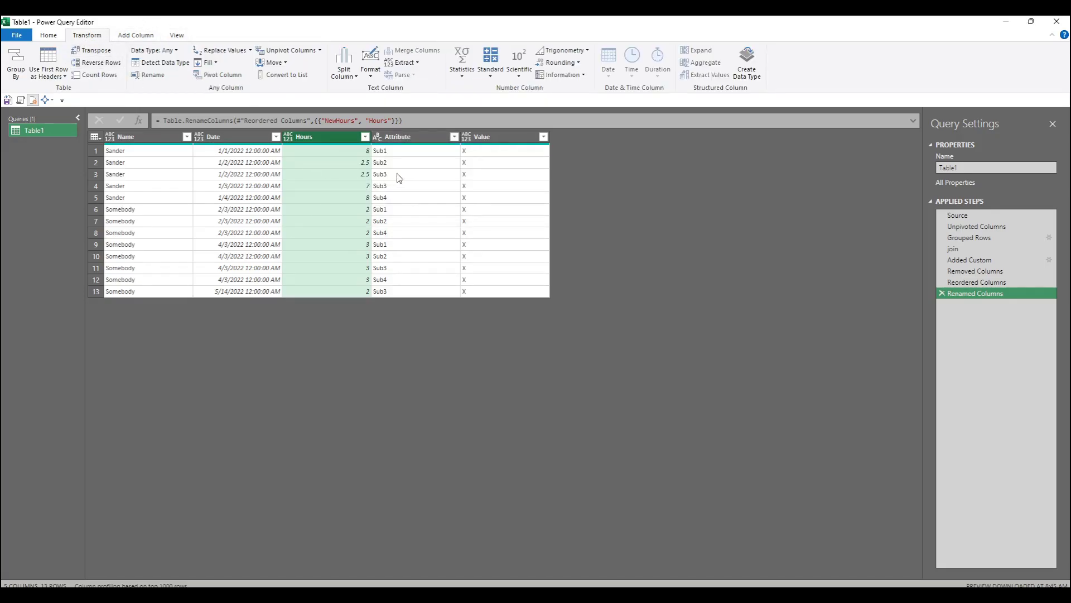
click(425, 136)
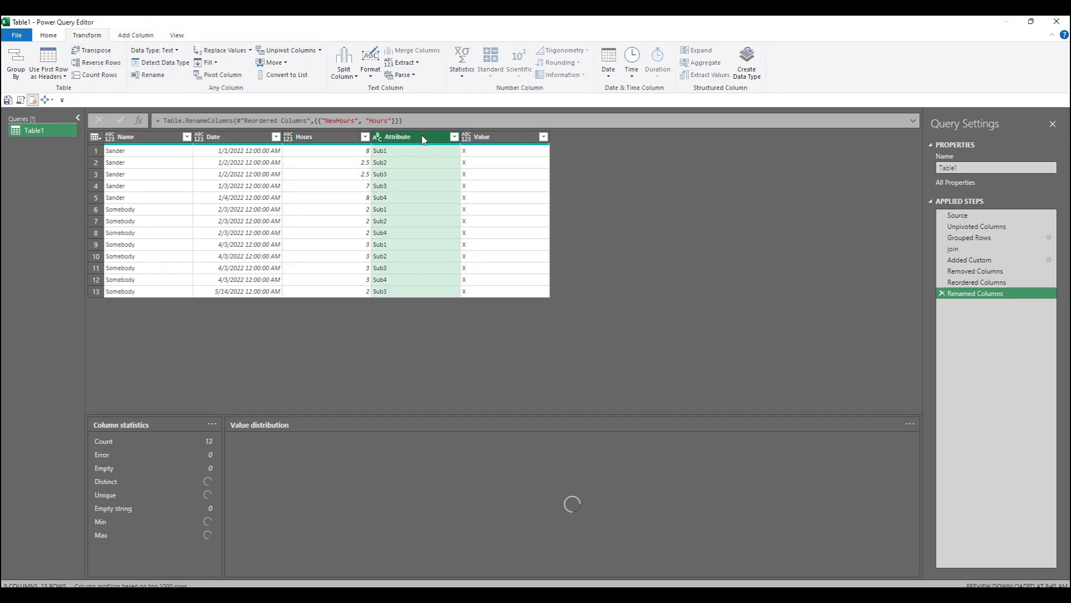
click(223, 74)
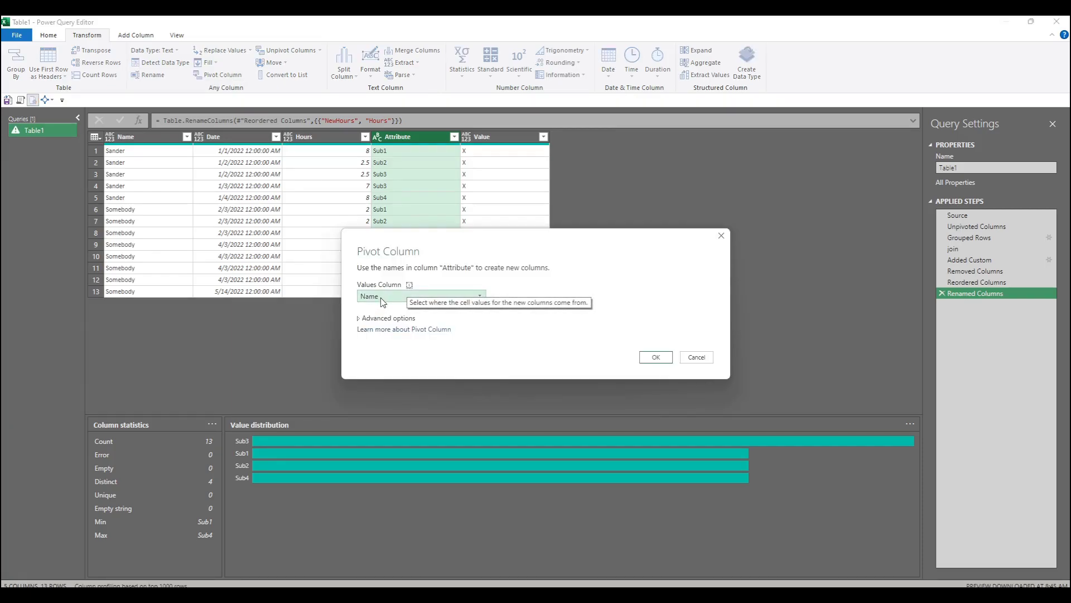
click(382, 296)
click(383, 347)
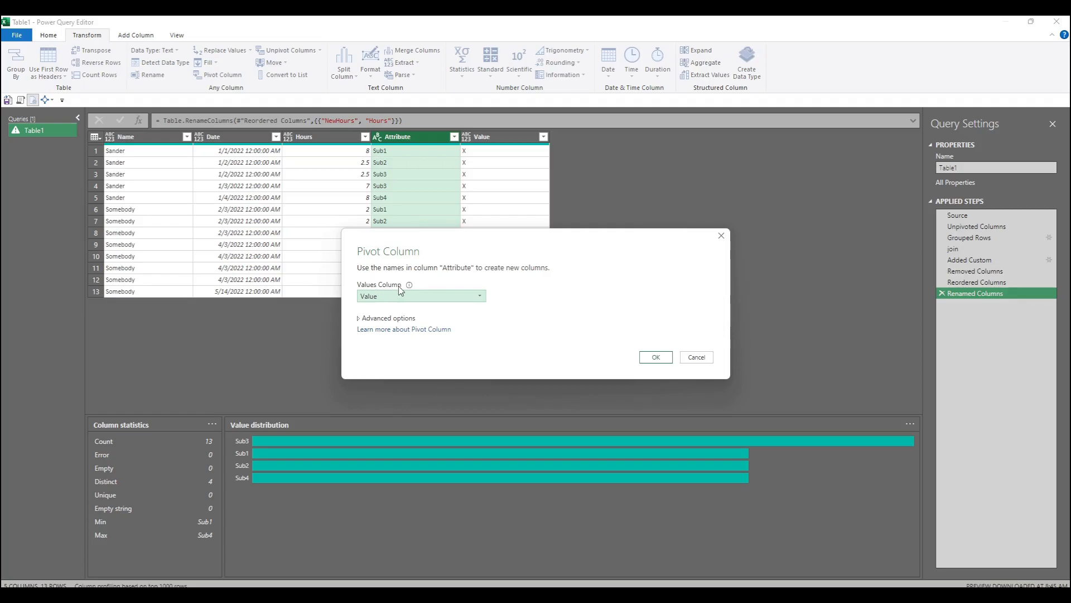
click(390, 318)
click(401, 341)
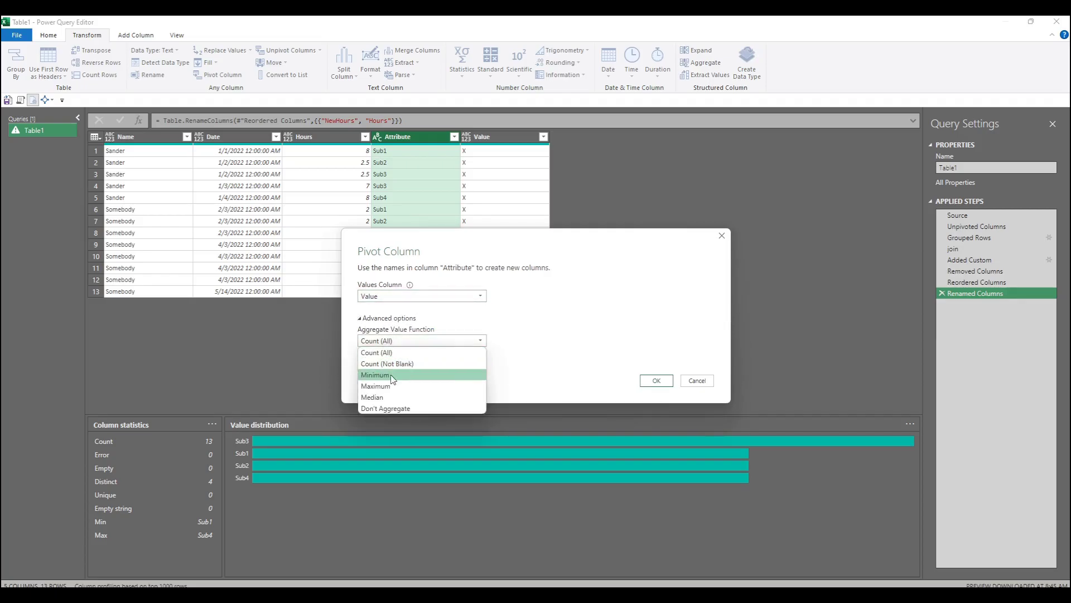
click(385, 403)
click(658, 380)
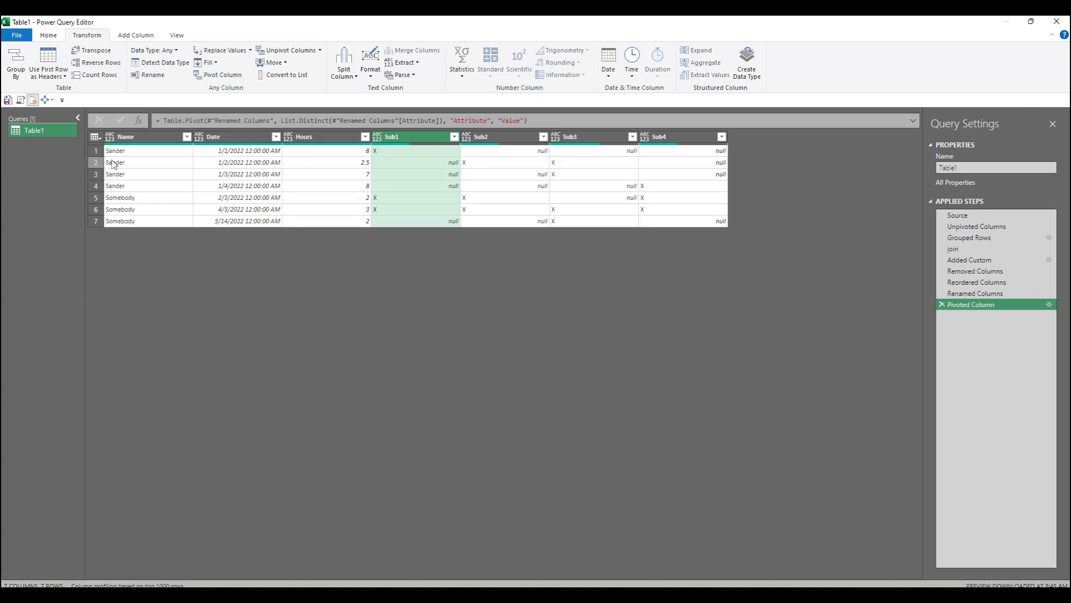
click(145, 165)
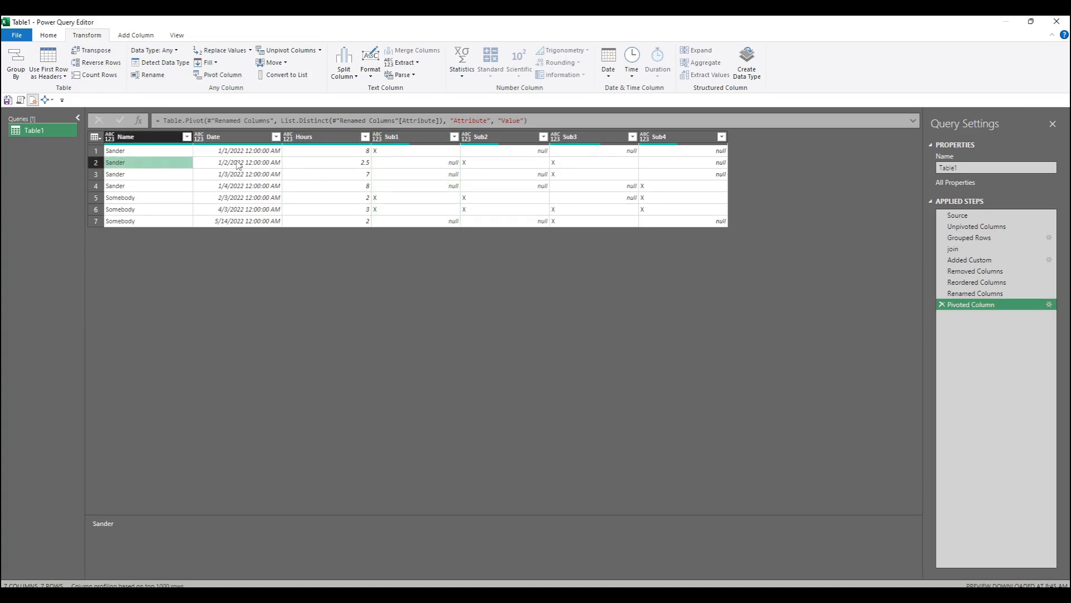
click(246, 163)
click(326, 163)
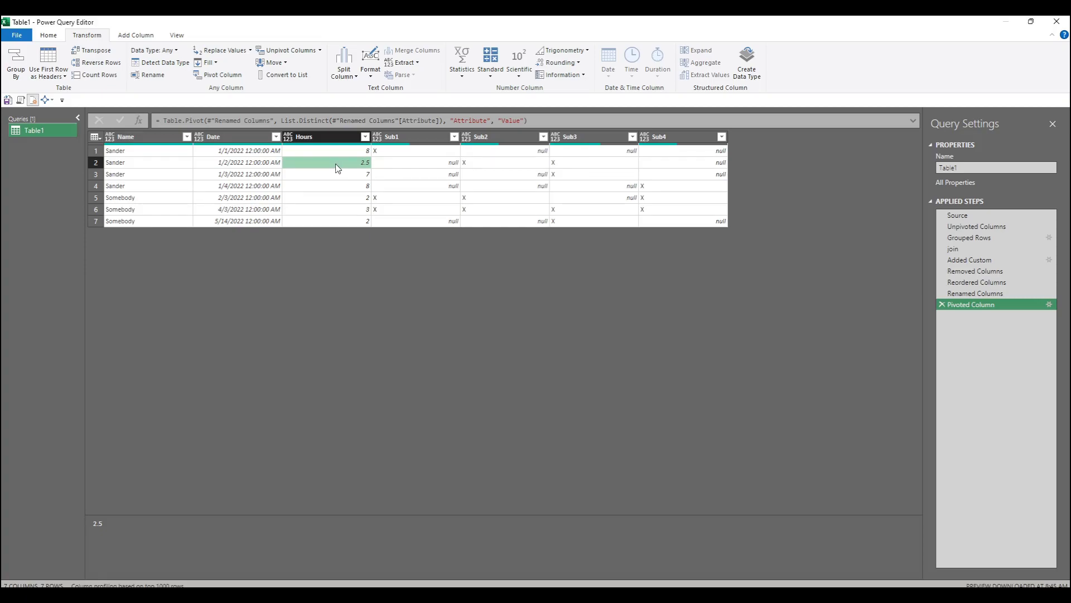
click(146, 166)
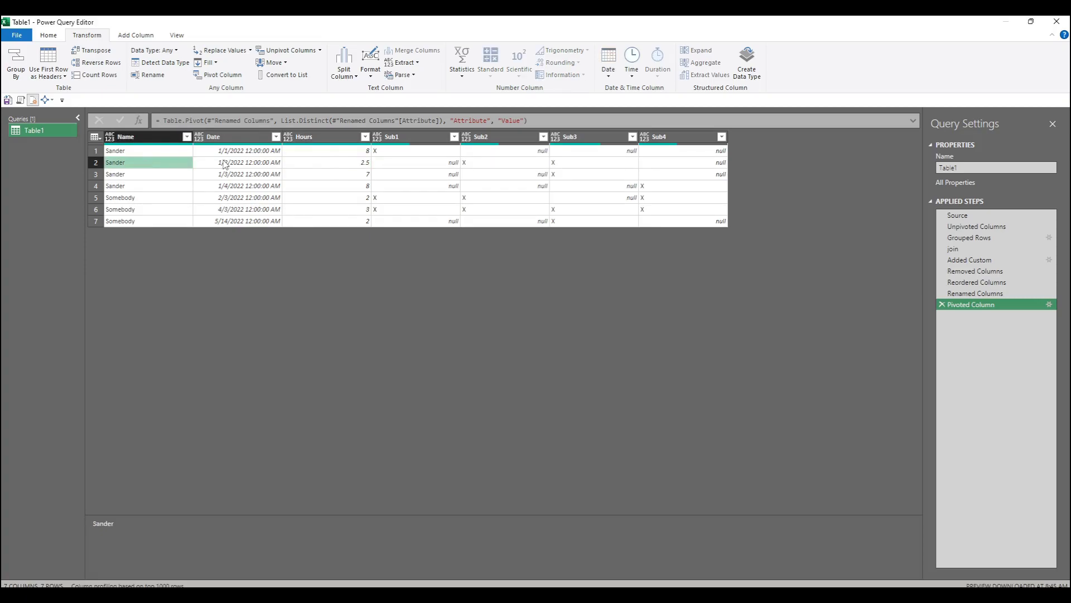
click(240, 163)
click(321, 164)
click(508, 165)
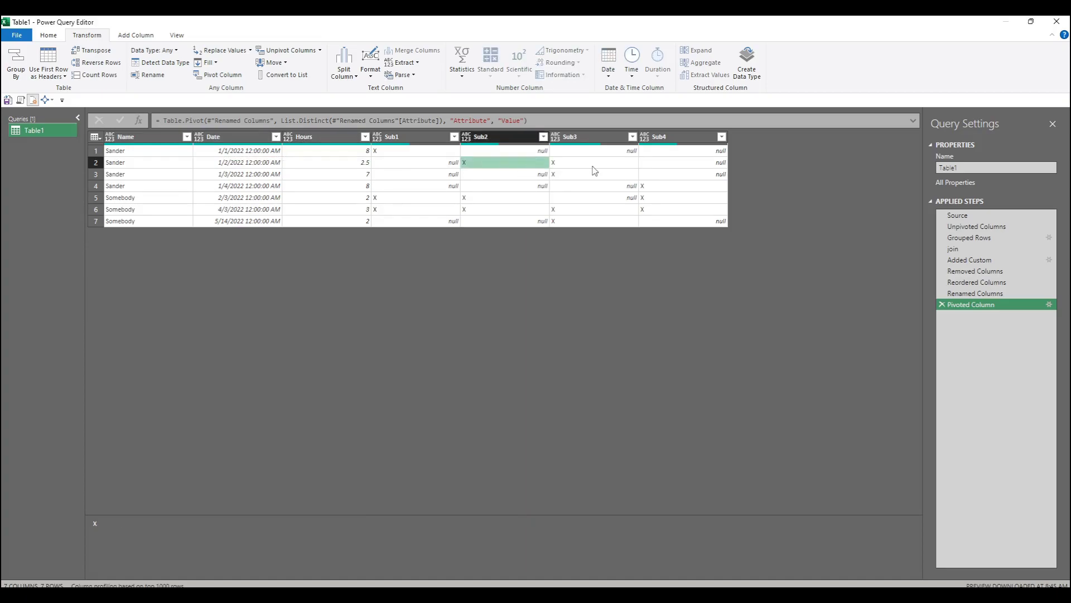
click(590, 166)
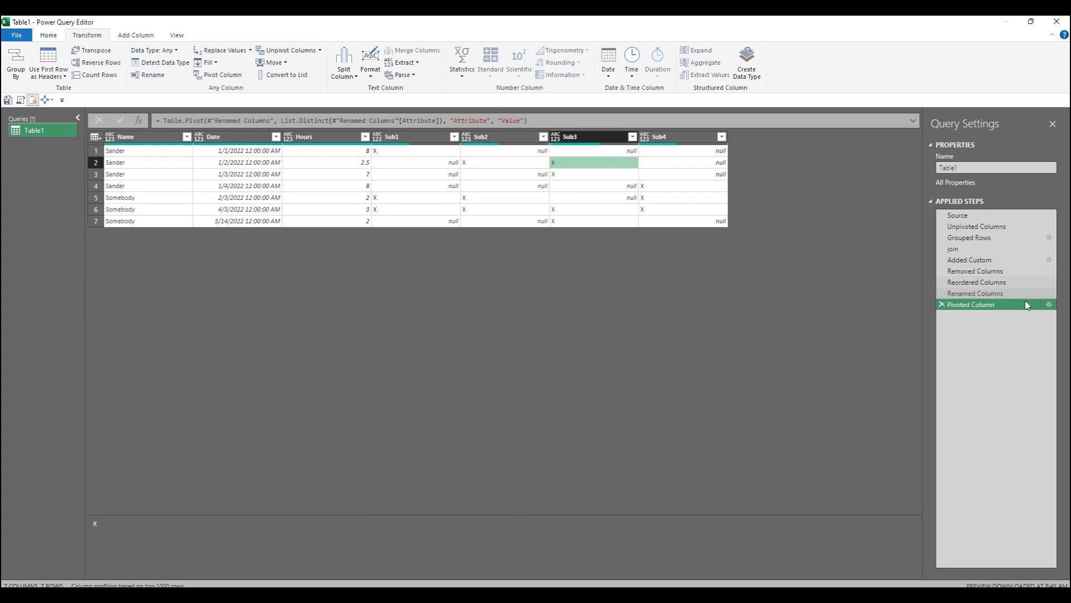
Step: Delete the Pivoted Column step and duplicate the Attribute column
click(941, 304)
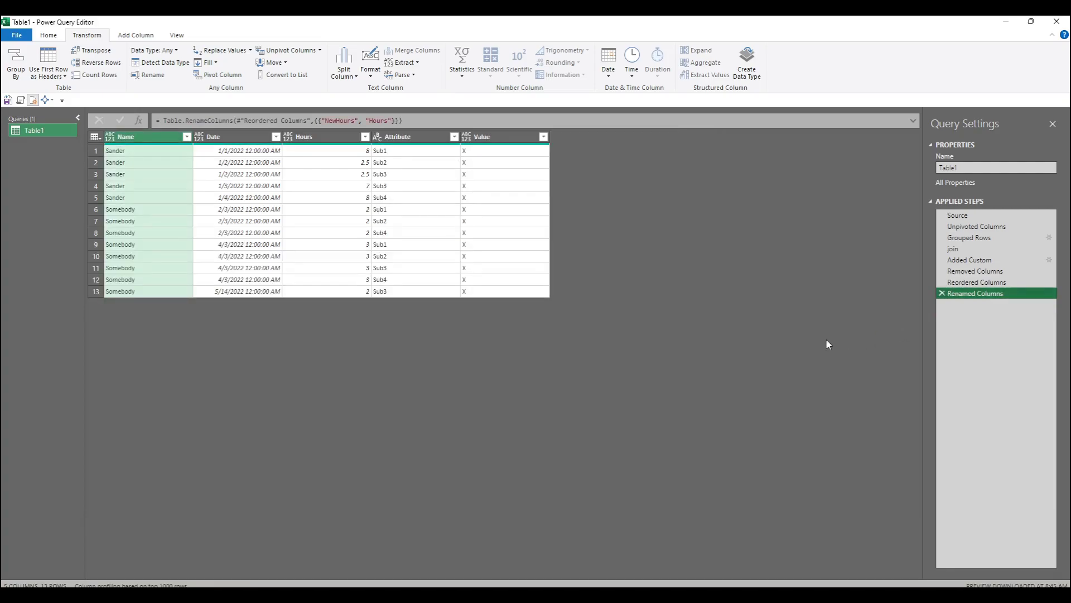
click(403, 138)
right_click(404, 140)
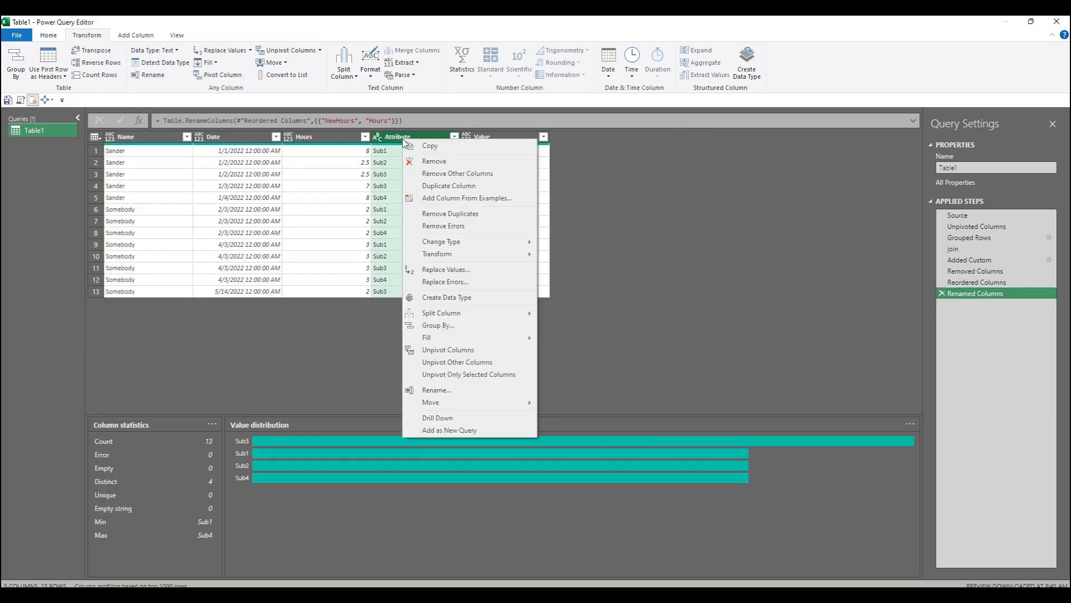
click(455, 189)
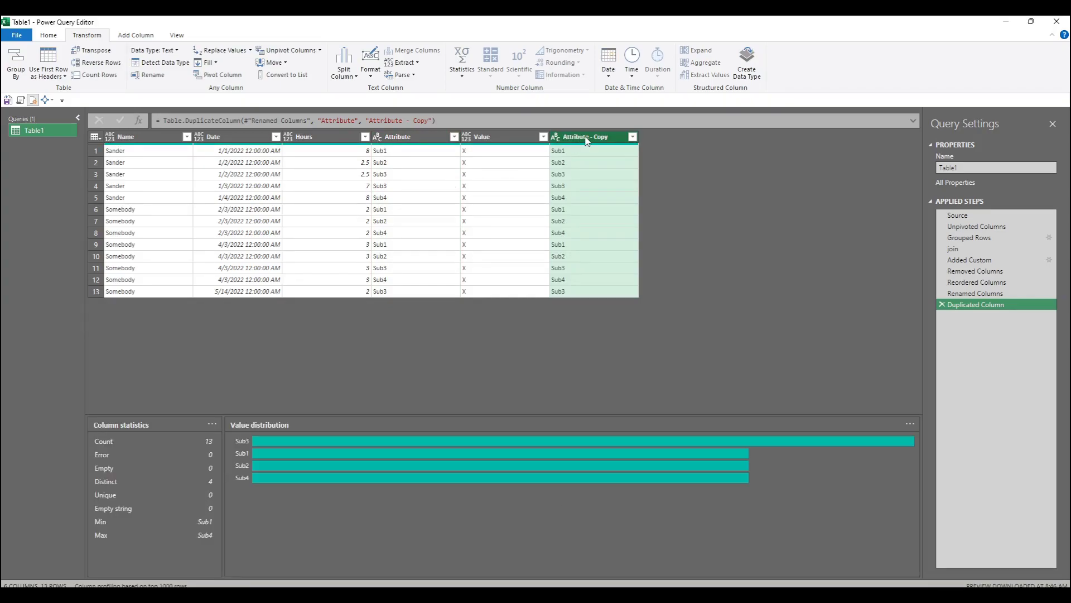
Step: Pivot Attribute - Copy using Value as values with Don't Aggregate
click(220, 75)
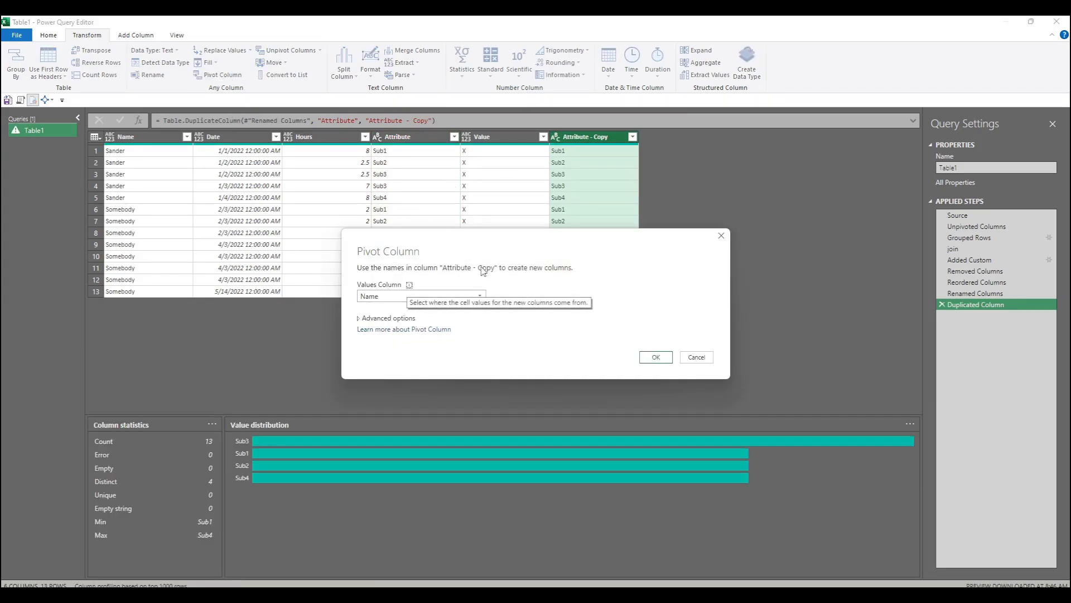
click(395, 297)
click(383, 351)
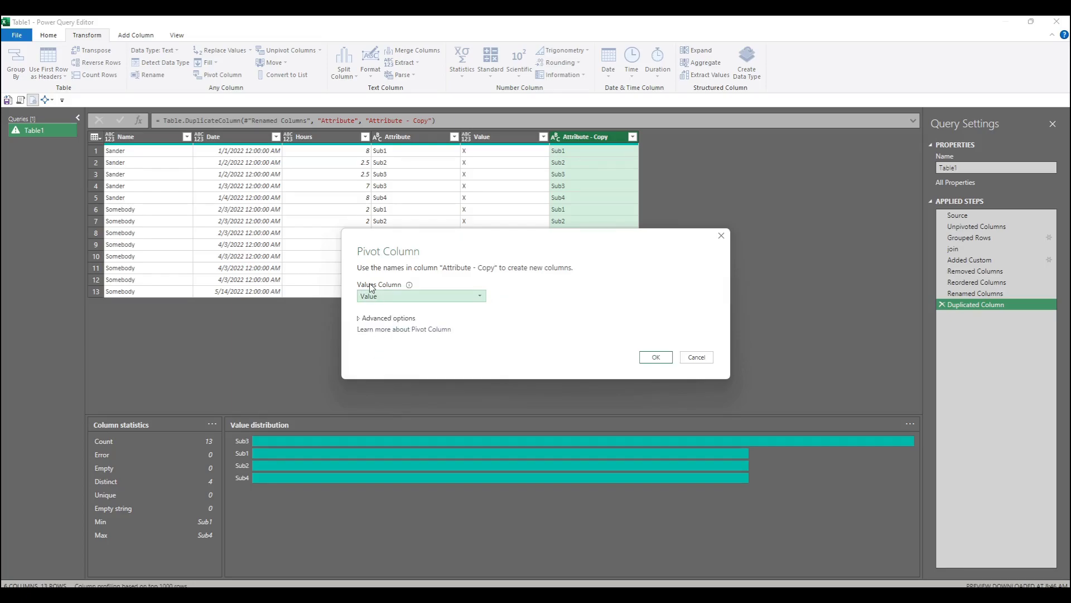
click(388, 318)
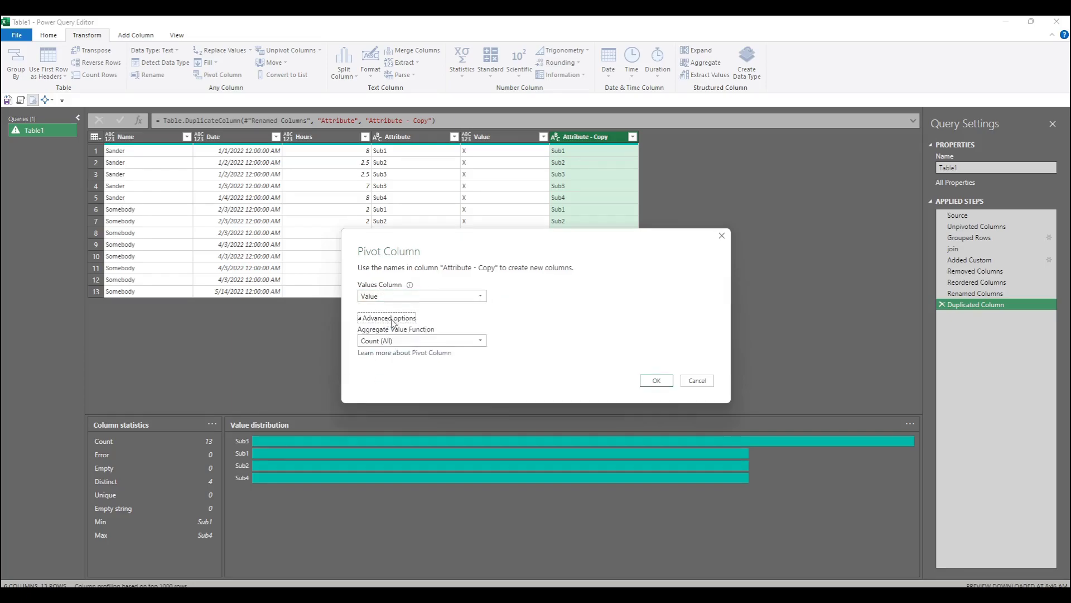
click(430, 341)
click(421, 408)
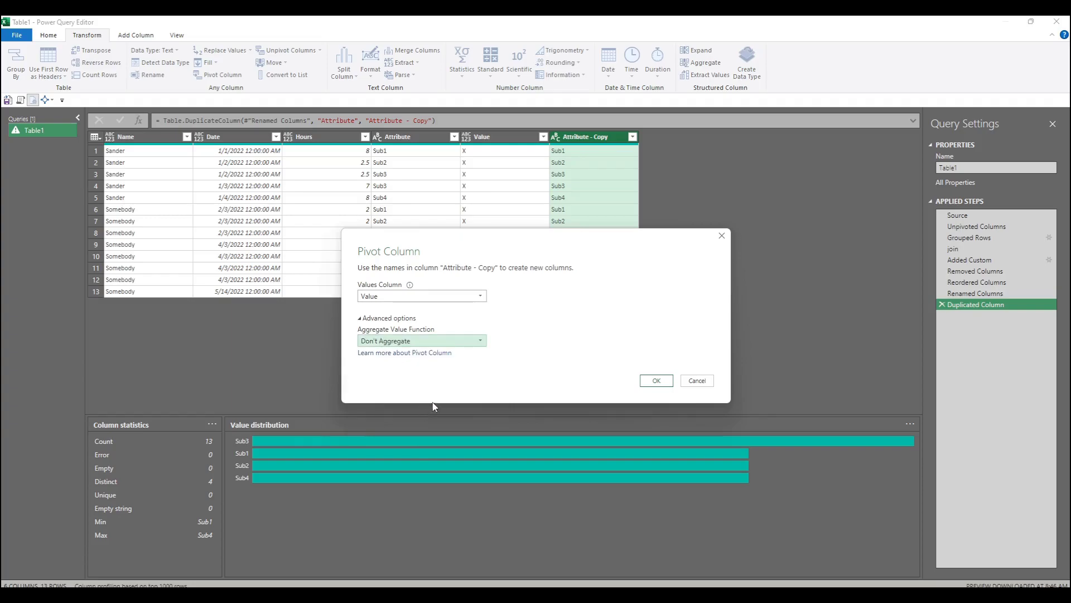
click(667, 382)
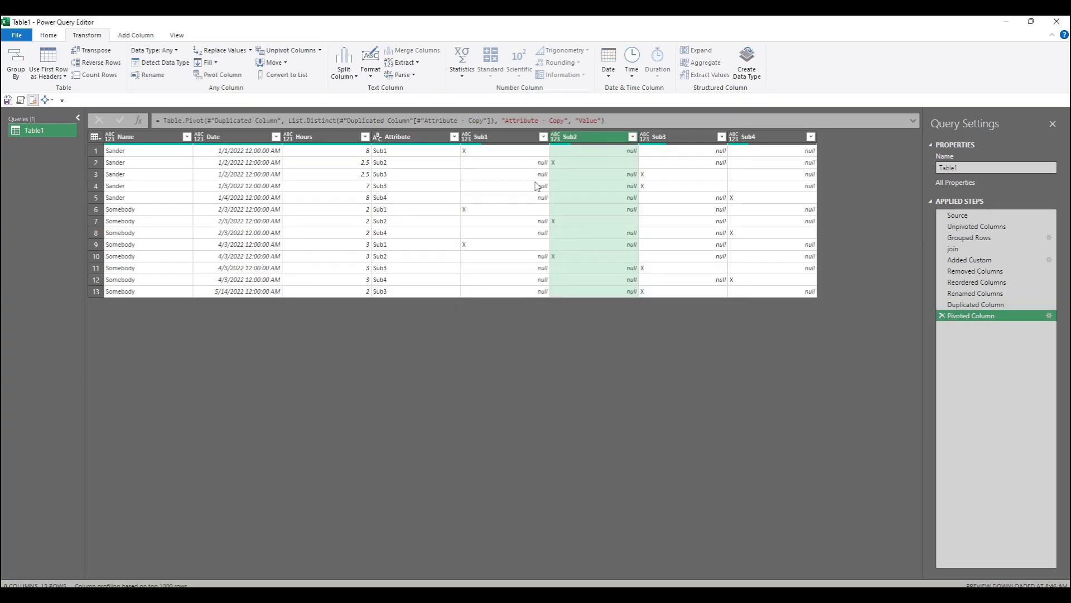
Step: Check the Sub2 and Sub3 X marks, then remove the Attribute column
click(585, 163)
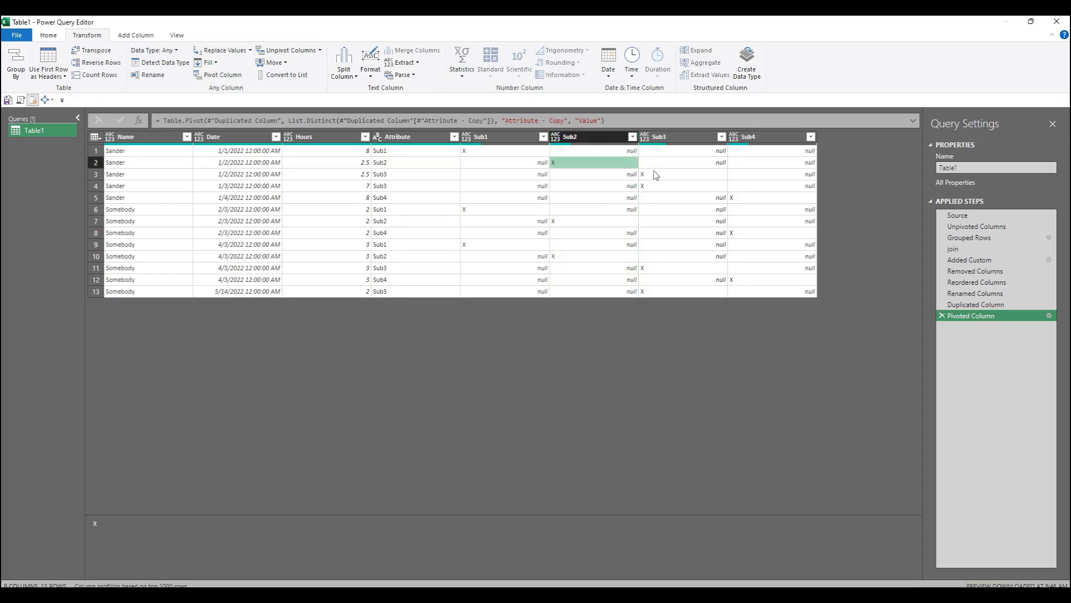
click(656, 175)
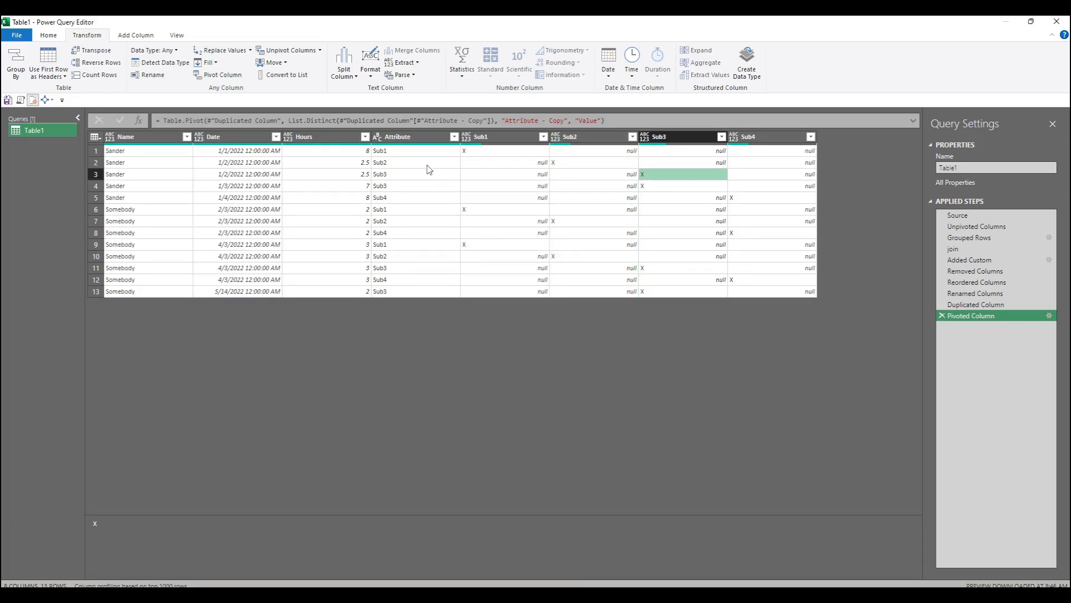
click(413, 136)
right_click(413, 139)
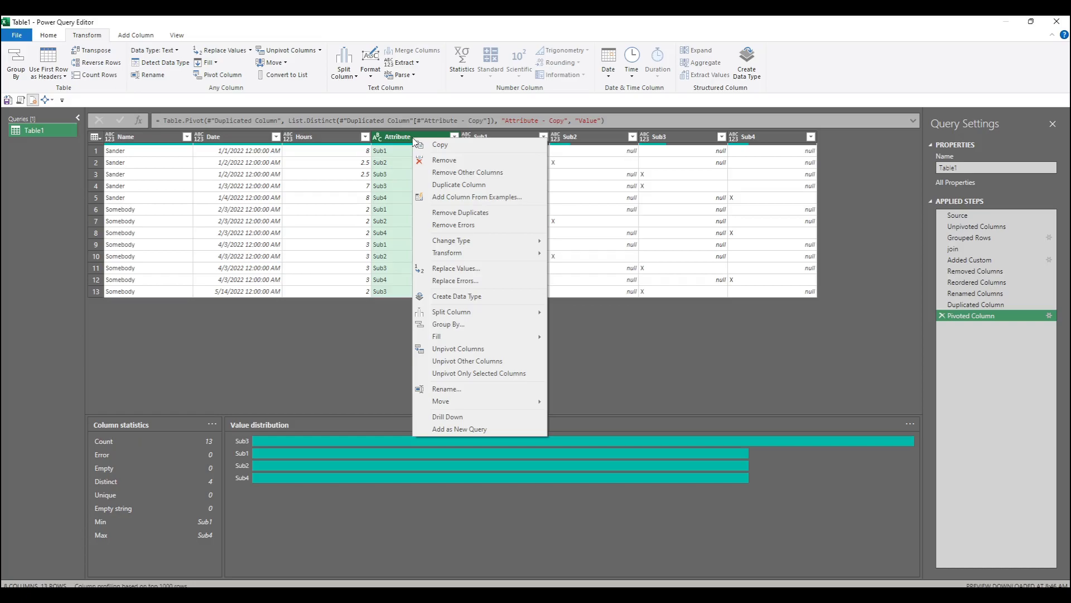
click(442, 161)
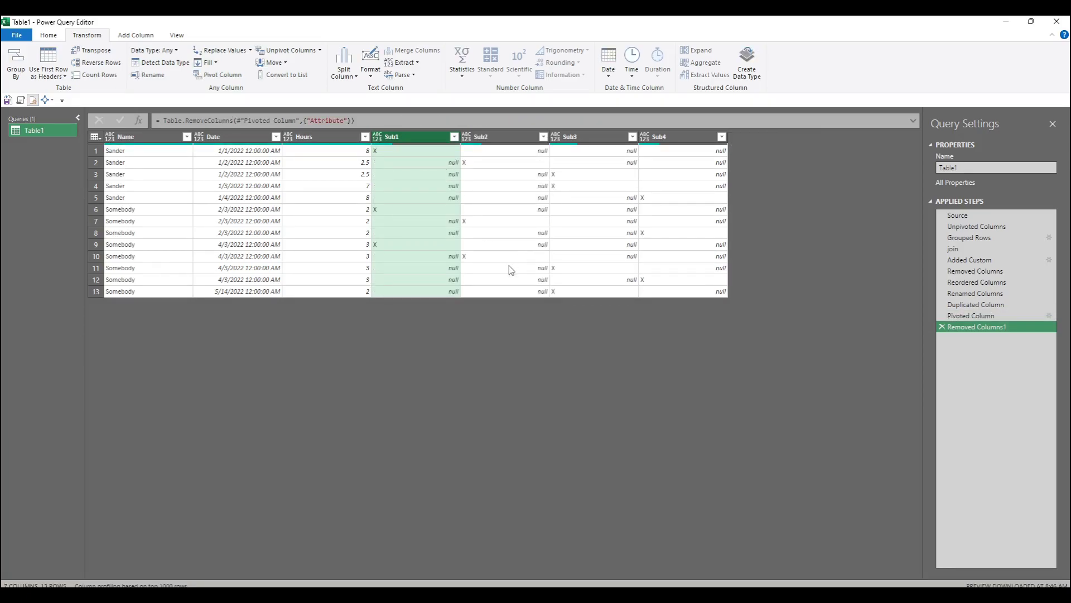
Step: Load the query result as a table at cell I11 on the existing worksheet
click(48, 35)
click(16, 73)
click(39, 102)
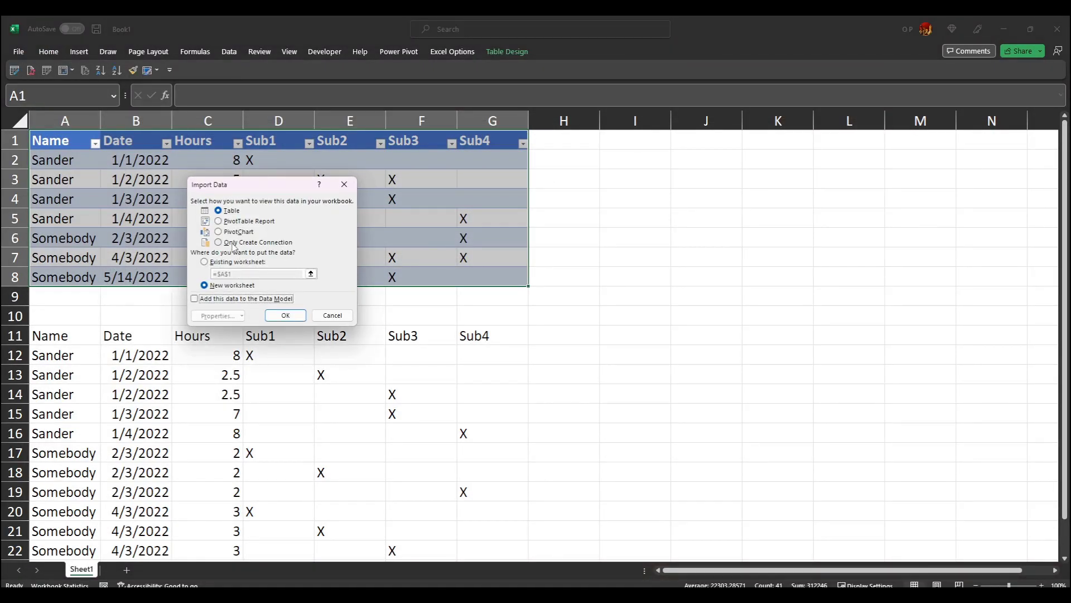
click(220, 266)
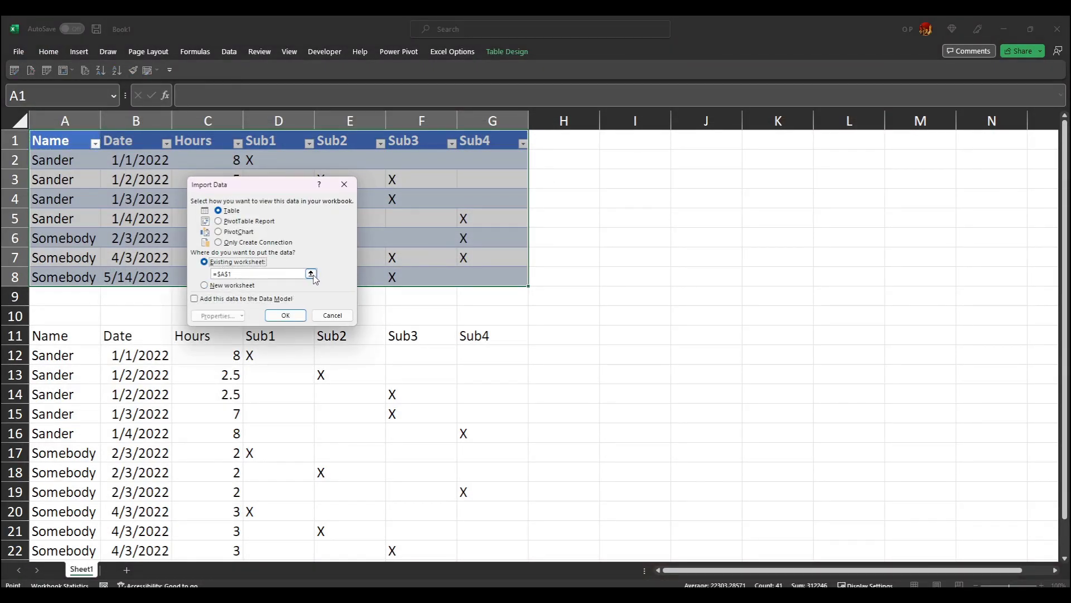
click(311, 273)
click(634, 335)
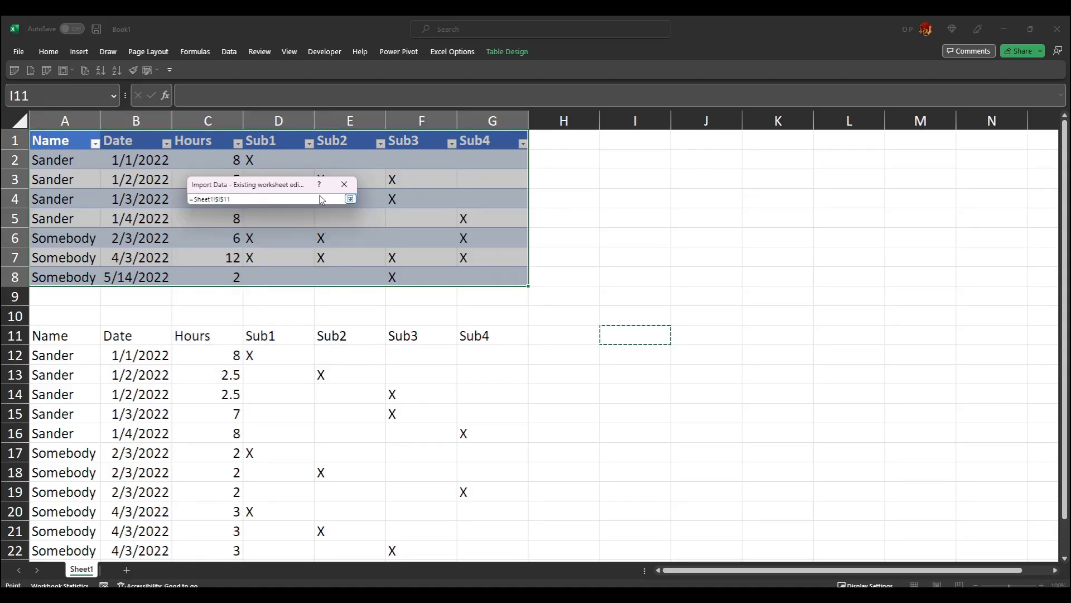
click(349, 200)
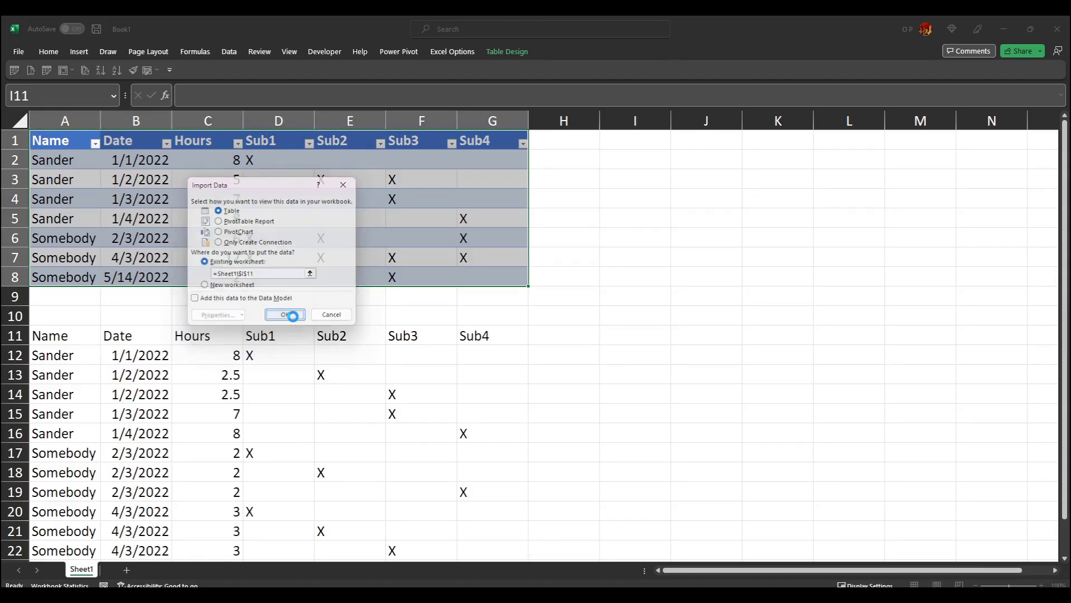
click(285, 314)
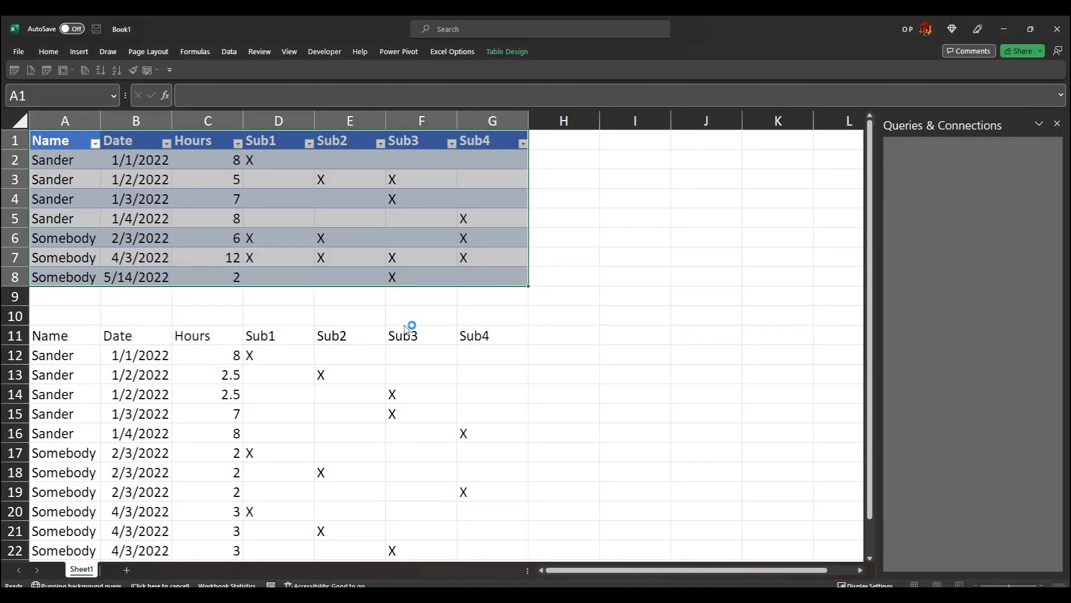
click(1057, 123)
Step: Start a formula in Q12 referencing the expected output range A12:G24
click(1032, 356)
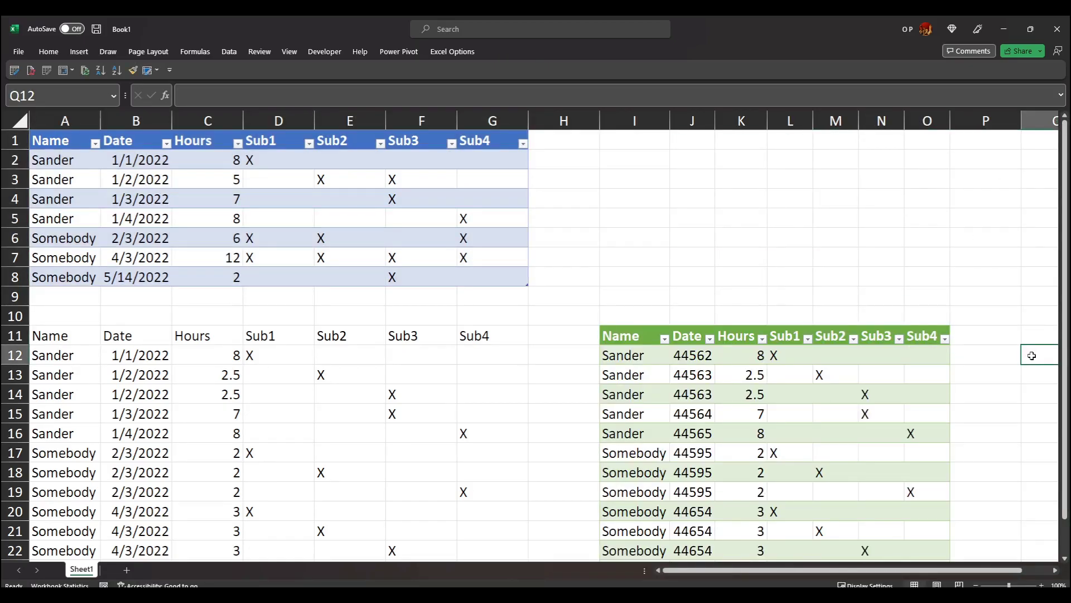
text(=)
key(Left)
key(Left)
key(Home)
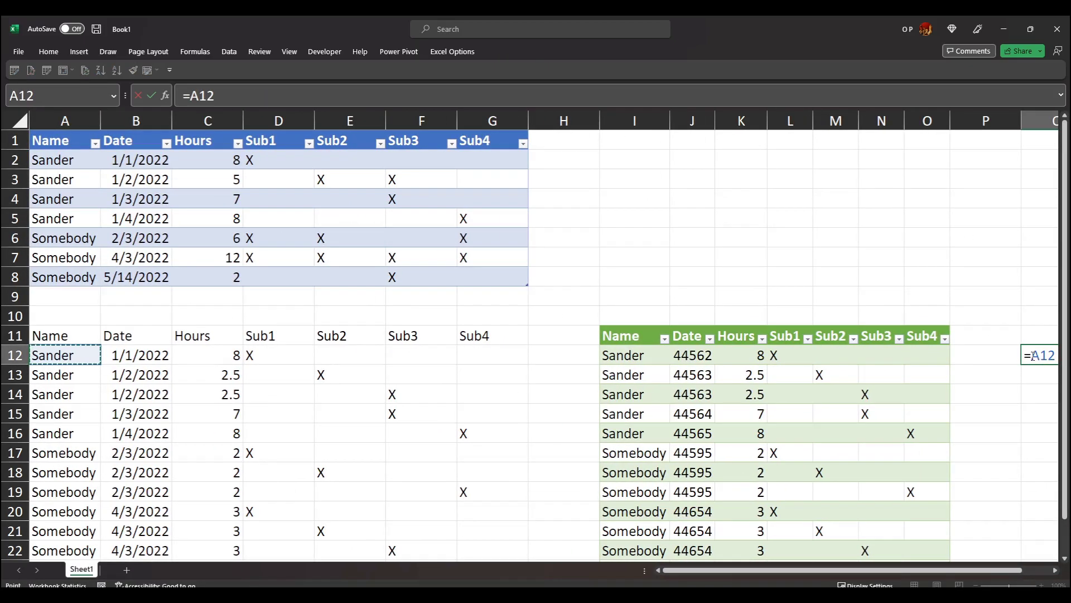
key(ctrl+shift+Right)
key(shift+Right)
key(shift+Right)
key(shift+Right)
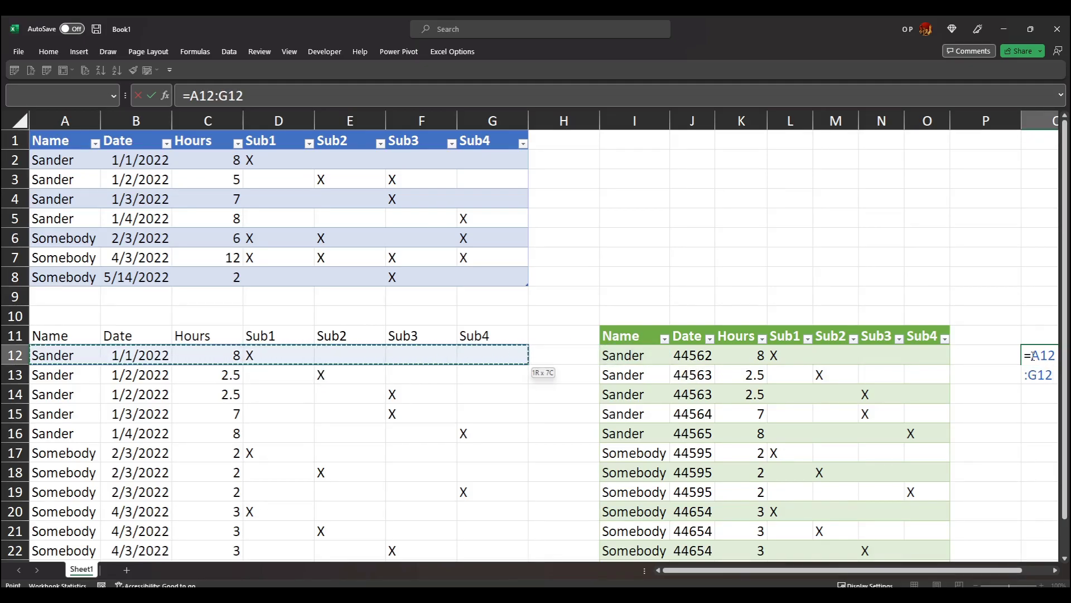
key(ctrl+shift+Down)
Step: Compare it with Table1_2 and confirm every spilled result across Q12:W24 is TRUE
text(=)
key(Left)
key(Left)
key(Left)
key(Left)
key(Left)
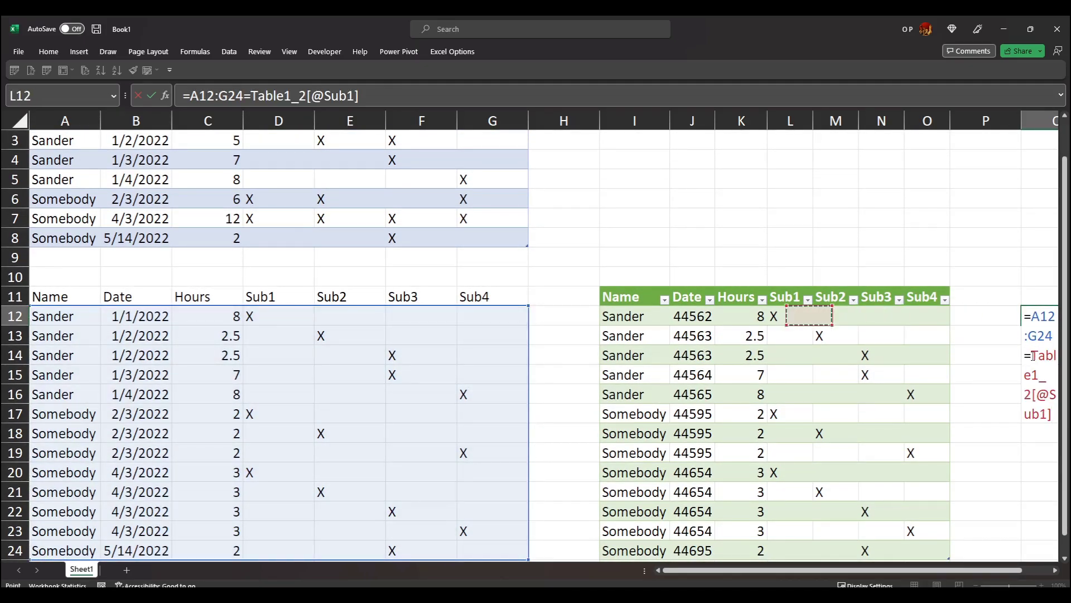
key(Left)
key(Left)
key(Left)
key(shift+Right)
key(shift+Right)
key(shift+Right)
key(shift+Right)
key(shift+Right)
key(shift+Right)
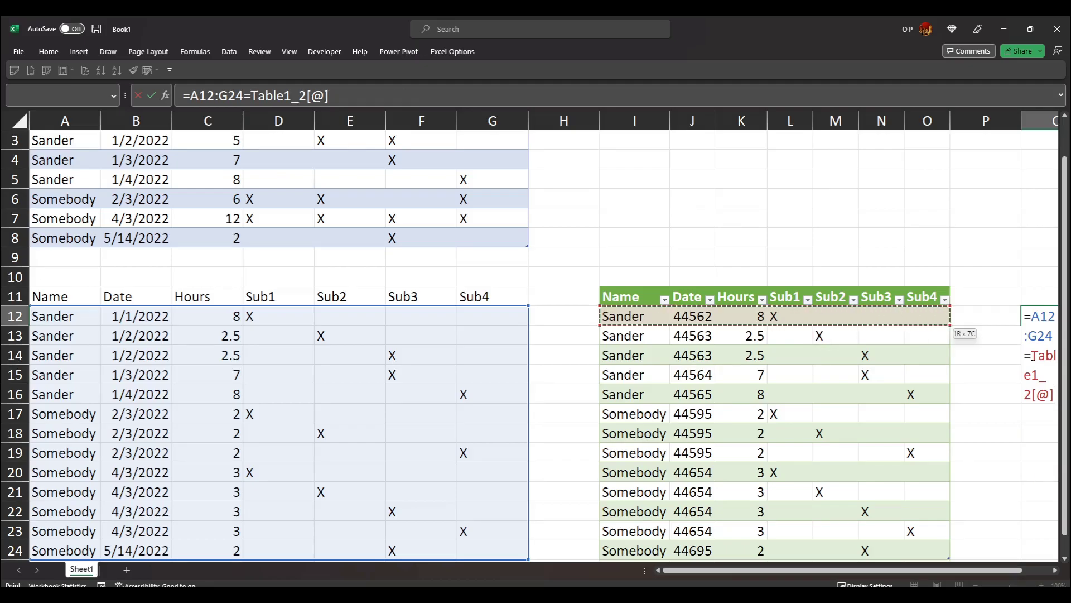
key(ctrl+shift+Down)
key(Return)
key(Right)
key(Right)
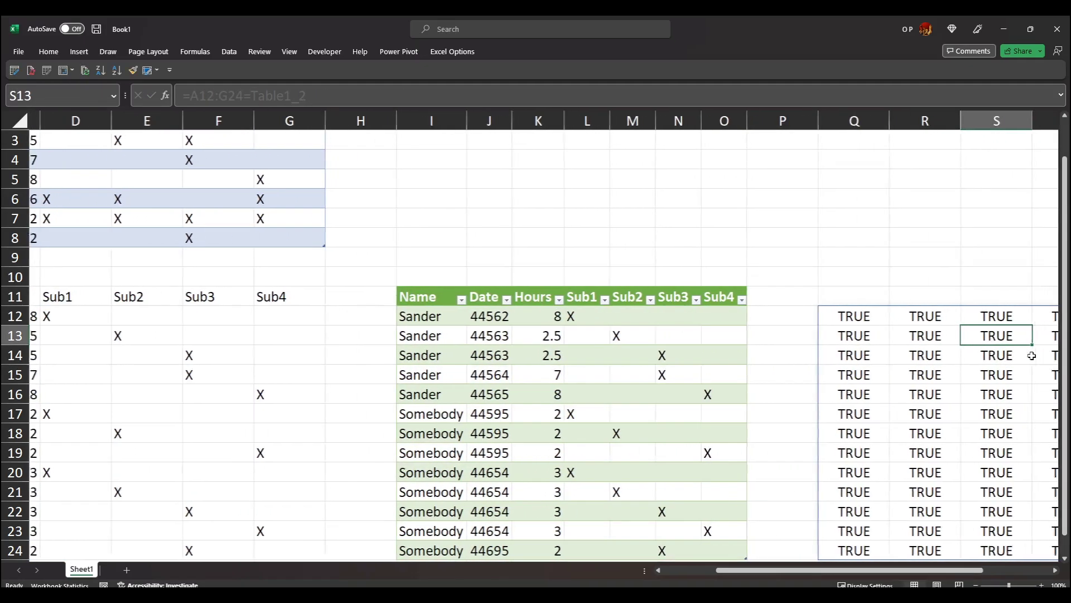
key(Right)
key(Right)
key(Right)
key(Right)
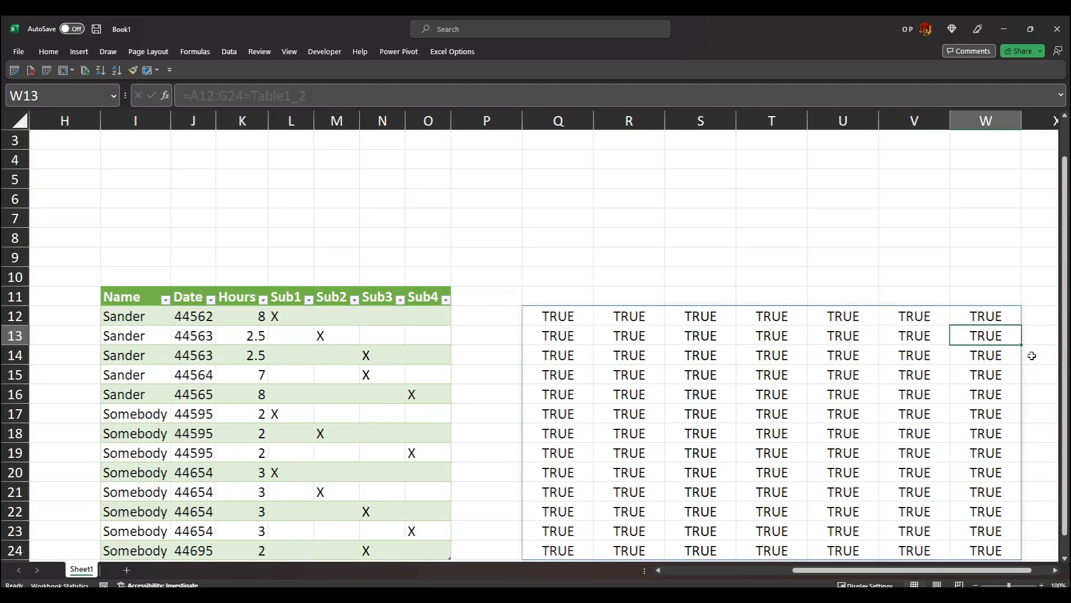